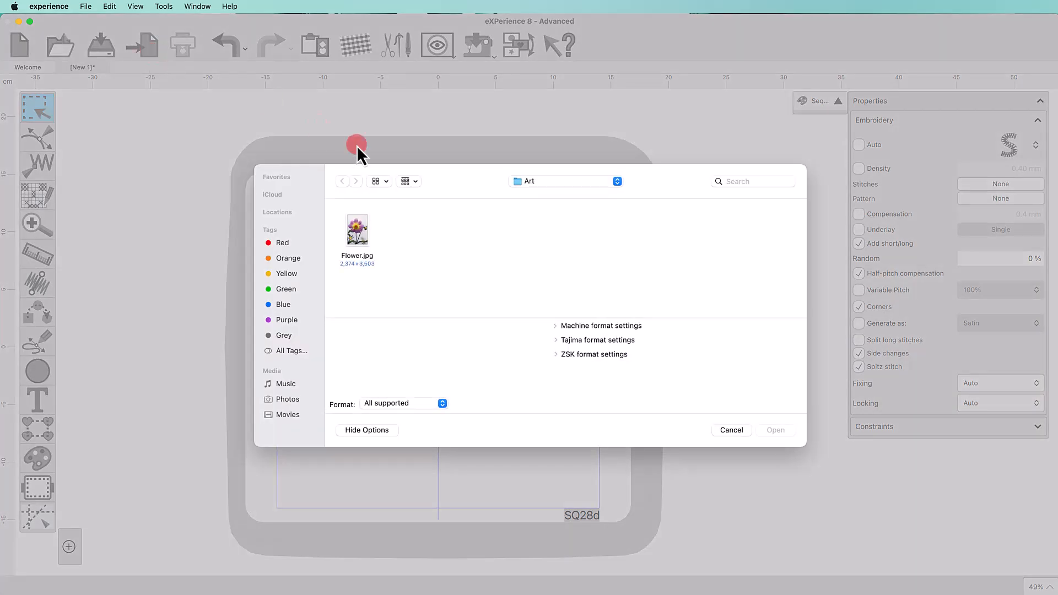
- Open Flower.jpg from the Art folder and choose to open it as Photo stitch
{"action": "left_click", "coordinate": [358, 231]}
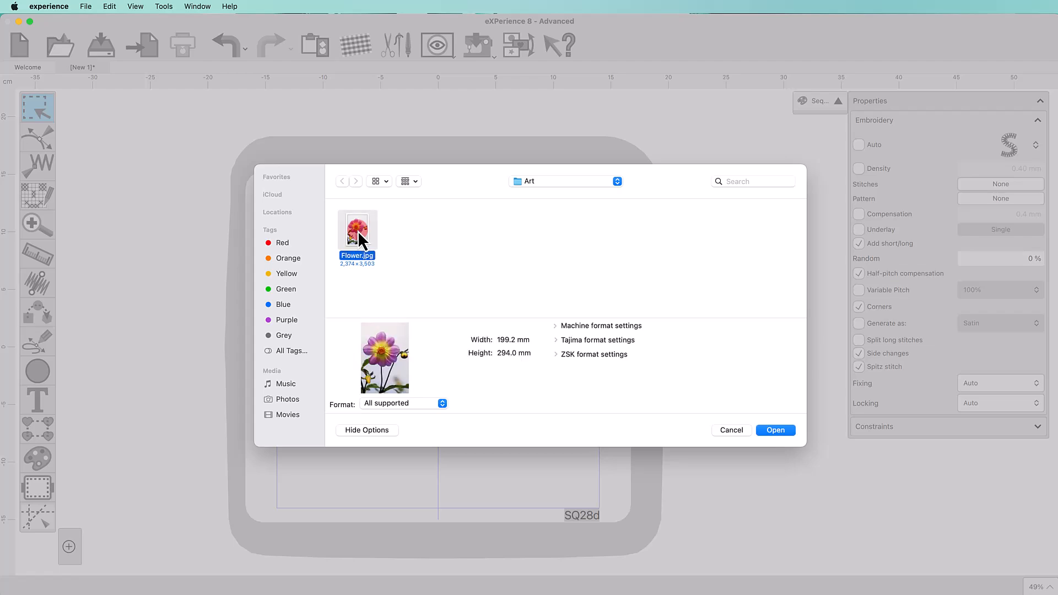
{"action": "left_click", "coordinate": [780, 430]}
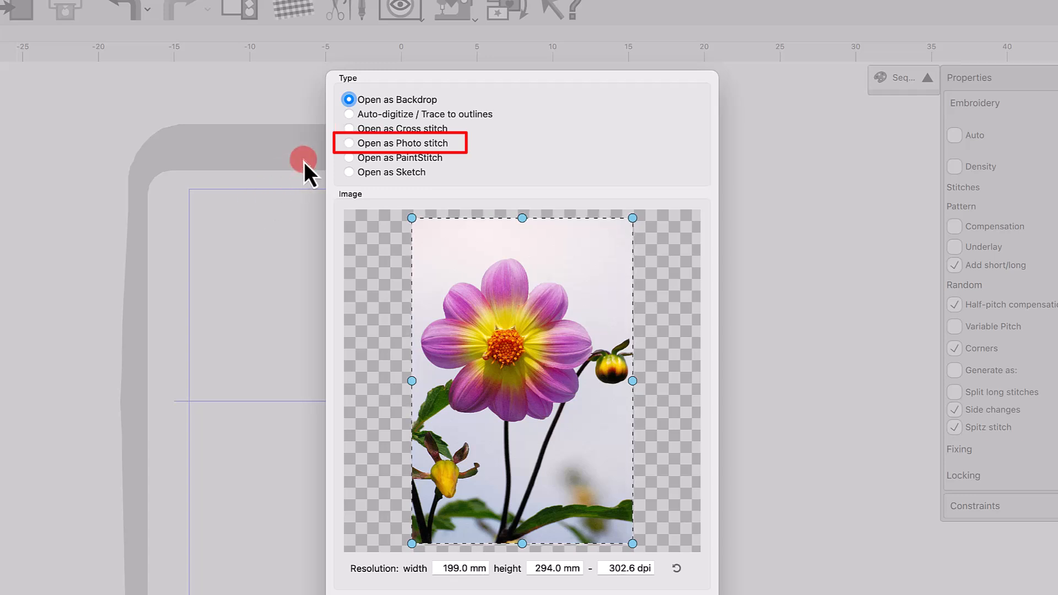
{"action": "left_click", "coordinate": [349, 143]}
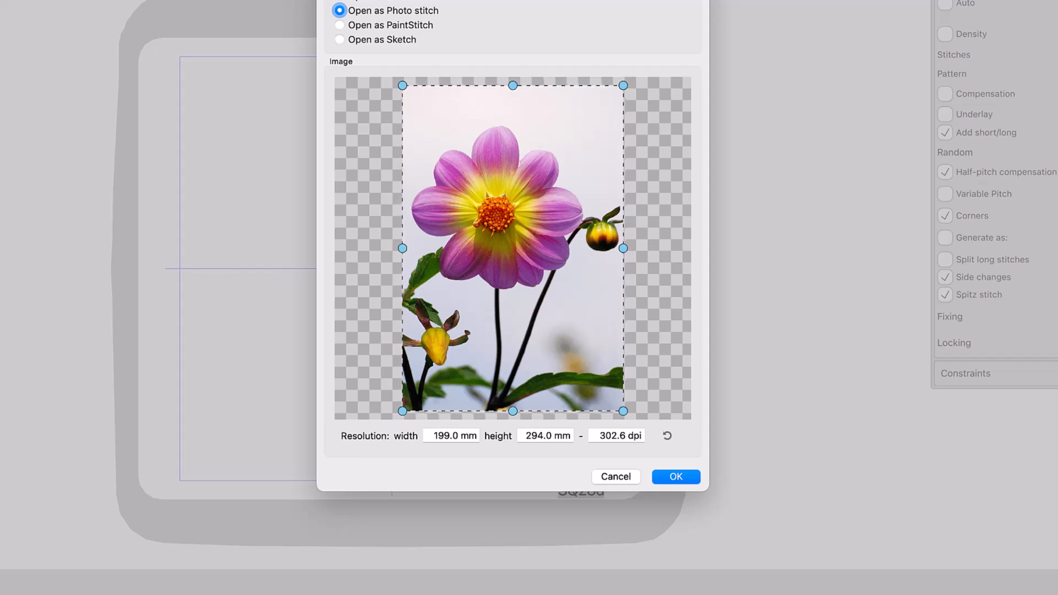
- Try several crop frames around the main flower and reset the crop to the full image
{"action": "left_click_drag", "start_coordinate": [403, 86], "coordinate": [422, 126]}
{"action": "left_click_drag", "start_coordinate": [625, 410], "coordinate": [593, 311]}
{"action": "left_click_drag", "start_coordinate": [539, 220], "coordinate": [532, 284]}
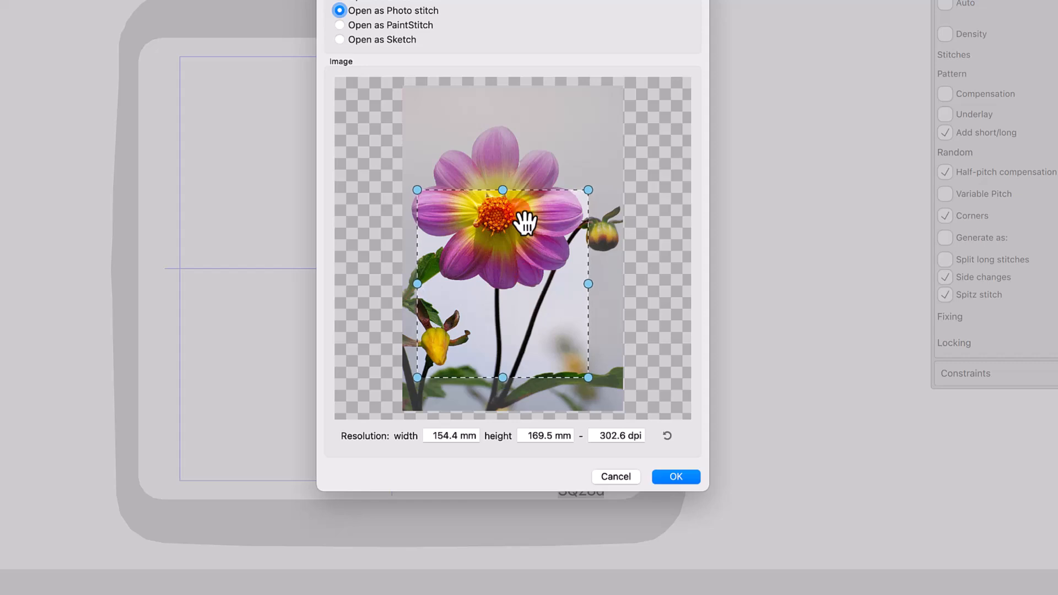
{"action": "left_click_drag", "start_coordinate": [504, 190], "coordinate": [502, 115]}
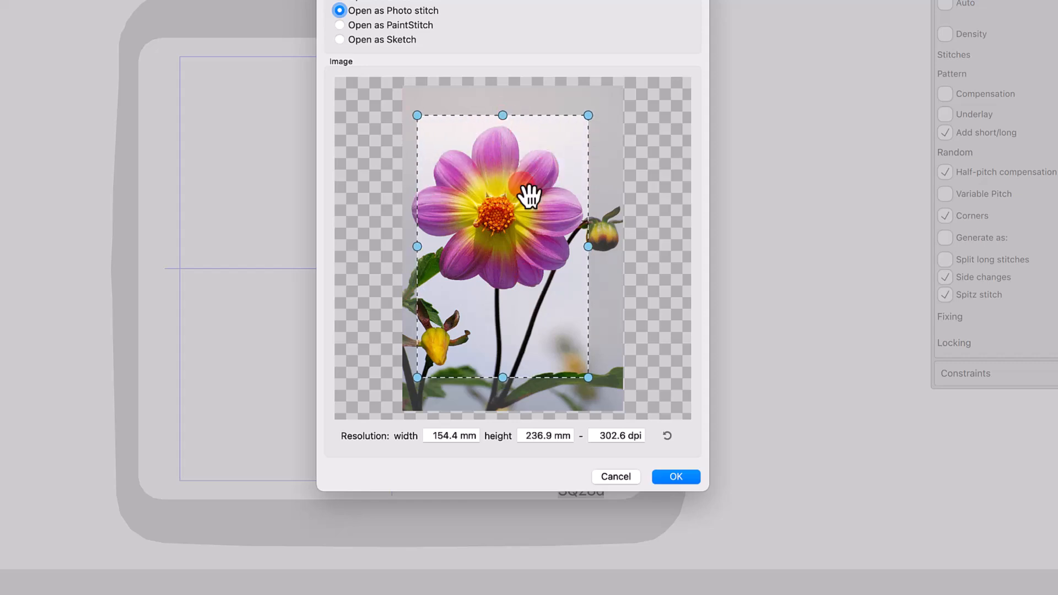
{"action": "left_click", "coordinate": [364, 161]}
{"action": "left_click_drag", "start_coordinate": [429, 137], "coordinate": [586, 329]}
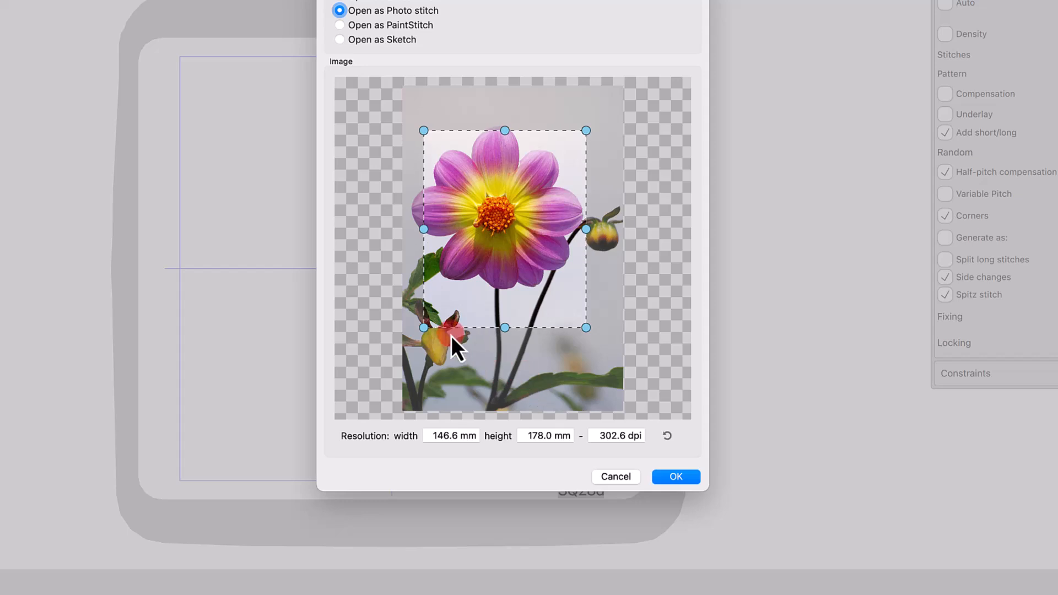
{"action": "left_click_drag", "start_coordinate": [413, 186], "coordinate": [616, 398]}
{"action": "left_click", "coordinate": [667, 436]}
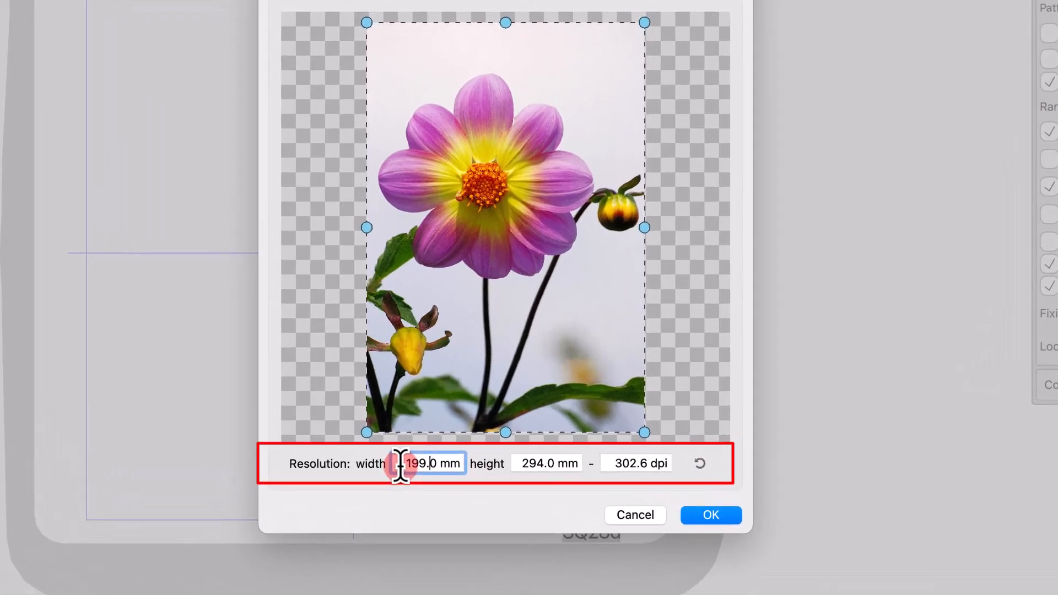
- Set the image height to 200 mm and try cropping the picture from its lower edge
{"action": "left_click_drag", "start_coordinate": [431, 438], "coordinate": [590, 484]}
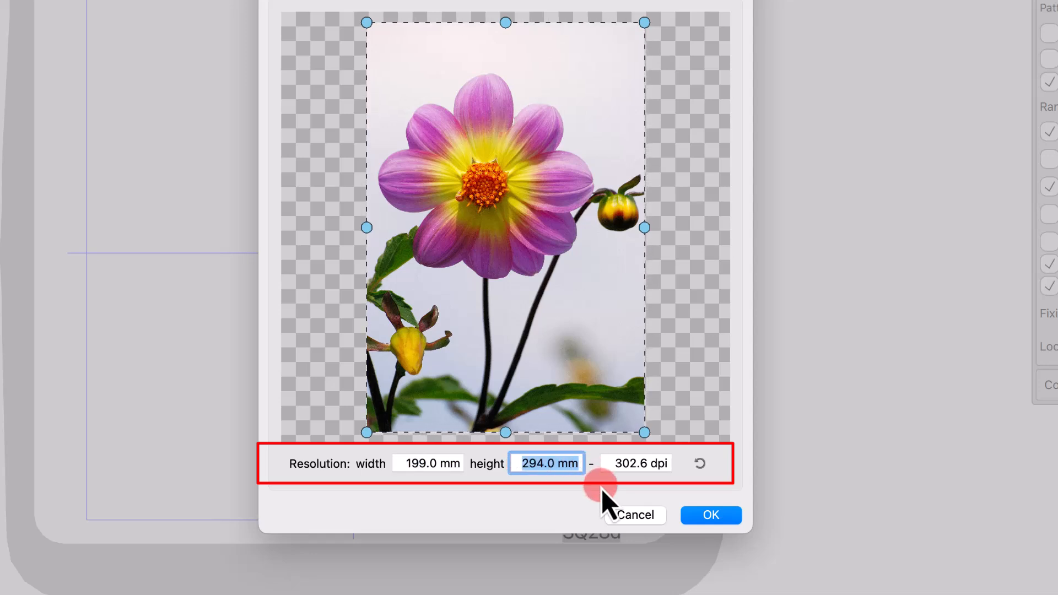
{"action": "left_click", "coordinate": [613, 464]}
{"action": "mouse_move", "coordinate": [613, 463]}
{"action": "left_mouse_down"}
{"action": "mouse_move", "coordinate": [674, 463]}
{"action": "mouse_move", "coordinate": [702, 471]}
{"action": "mouse_move", "coordinate": [700, 481]}
{"action": "left_mouse_up"}
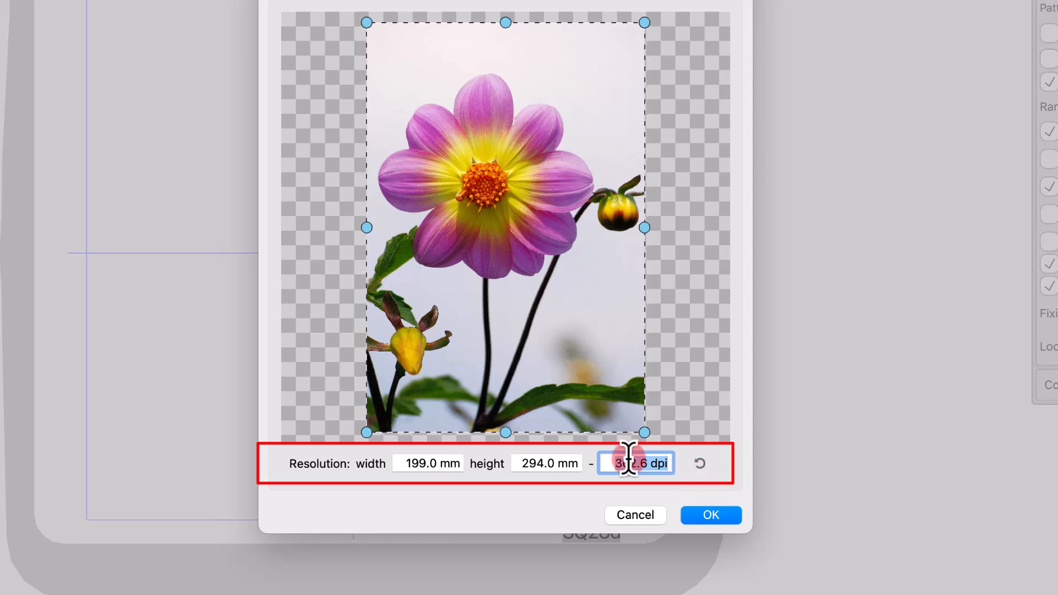
{"action": "left_click", "coordinate": [517, 463]}
{"action": "left_click_drag", "start_coordinate": [516, 463], "coordinate": [473, 498]}
{"action": "type", "text": "200"}
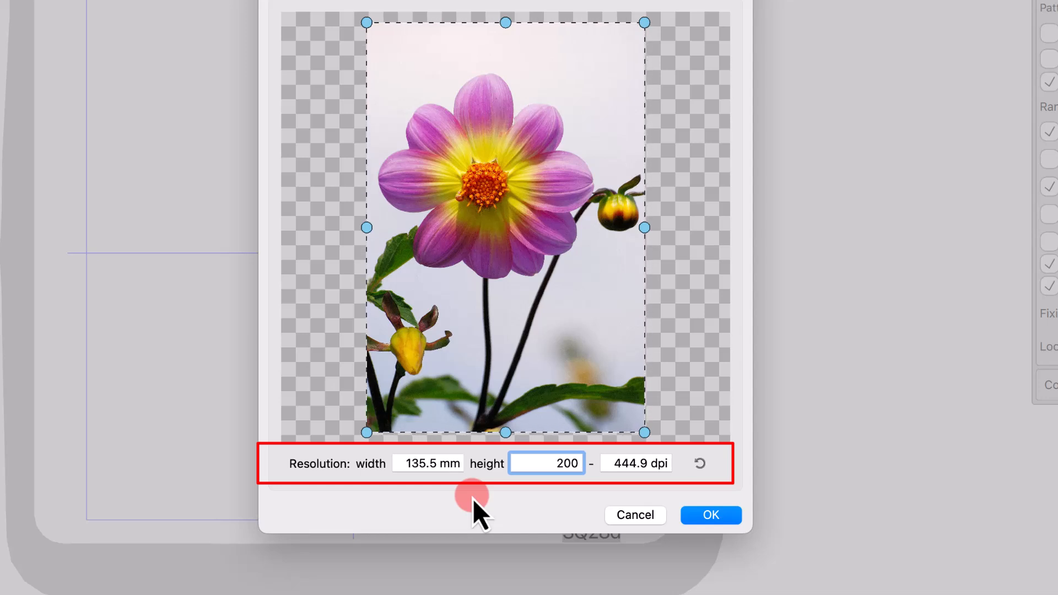
{"action": "key", "text": "Return"}
{"action": "left_click_drag", "start_coordinate": [506, 432], "coordinate": [499, 310]}
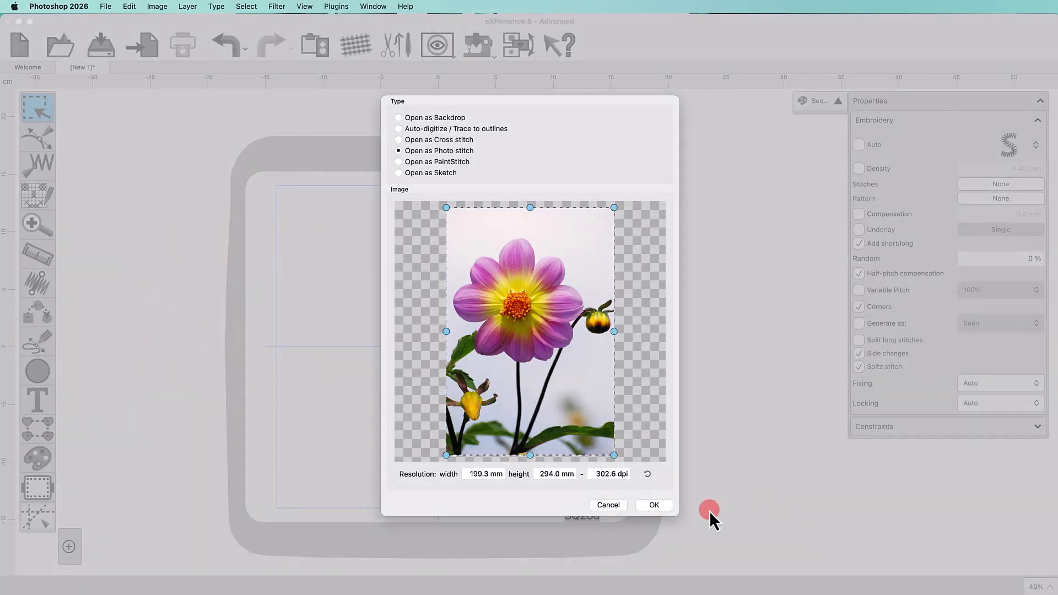
- Set the image height to 260 mm and generate the photo stitch design from the full image
{"action": "left_click", "coordinate": [662, 508]}
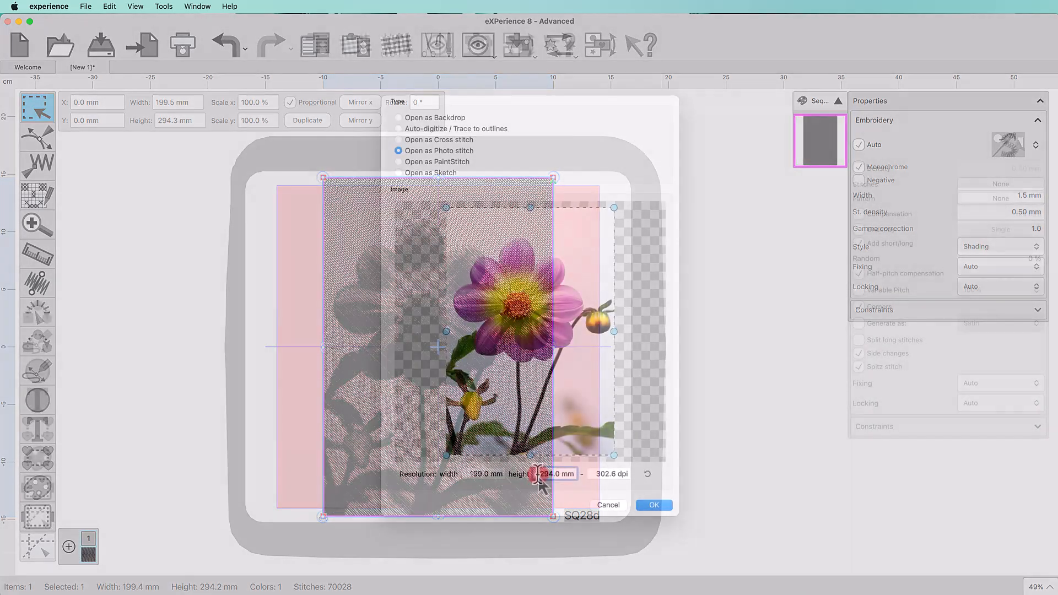
{"action": "type", "text": "260"}
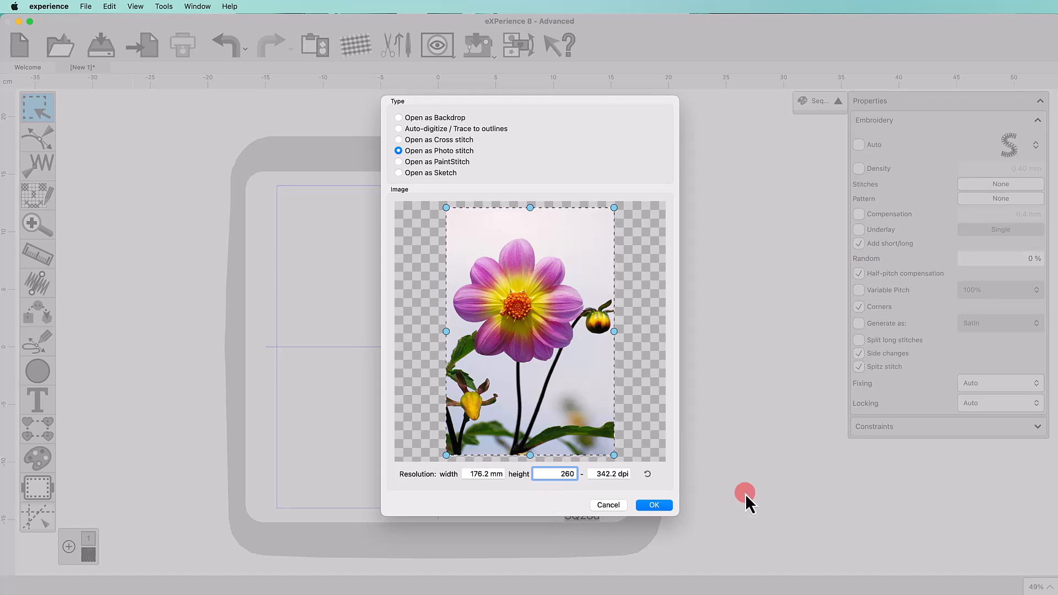
{"action": "left_click", "coordinate": [657, 505]}
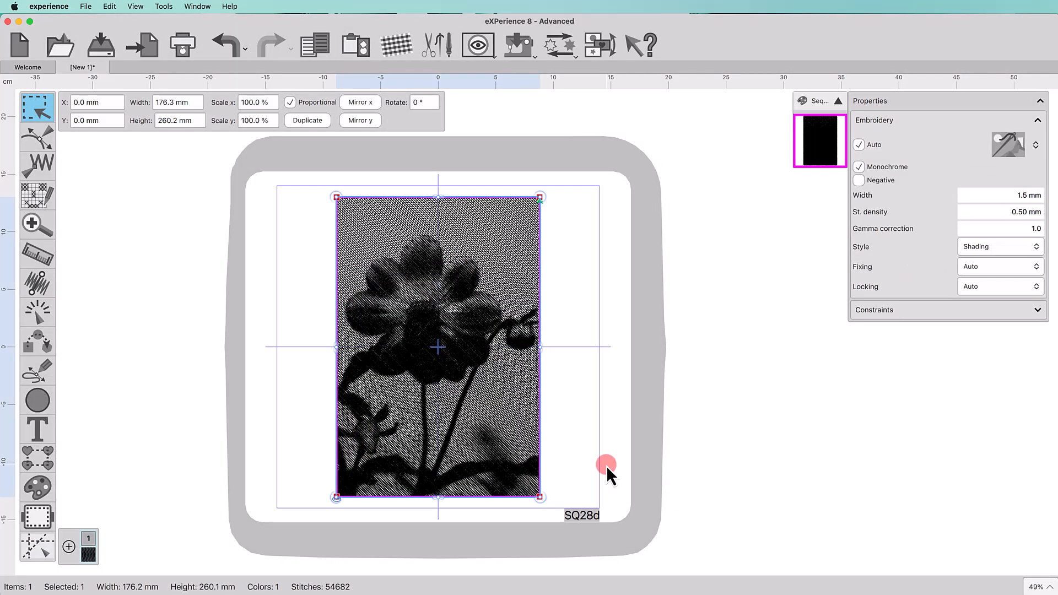
- Deselect the photo stitch, select it again and examine its stitching up close
{"action": "left_click", "coordinate": [569, 462]}
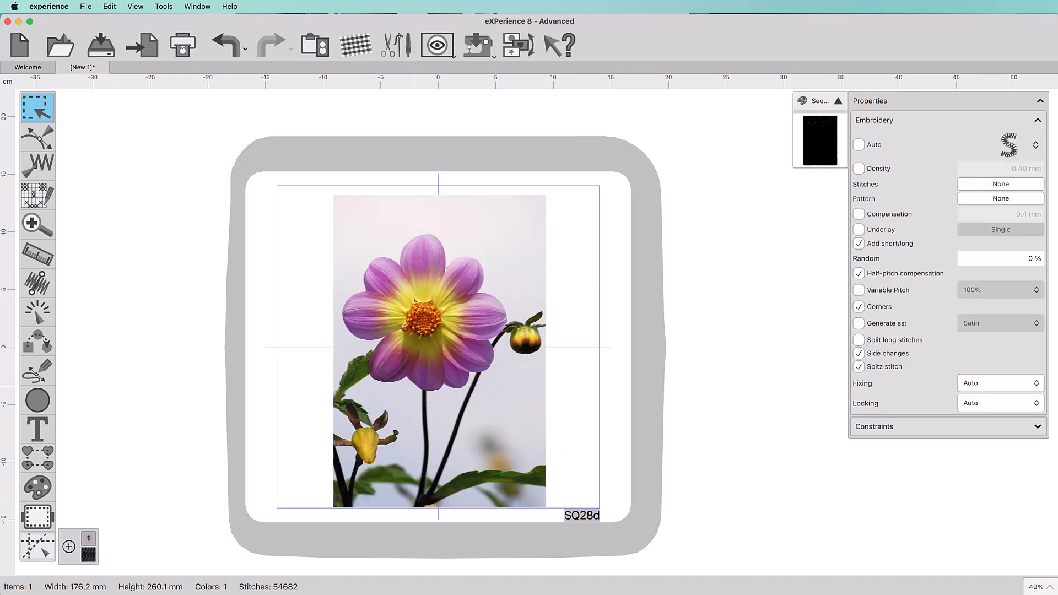
{"action": "left_click", "coordinate": [420, 387]}
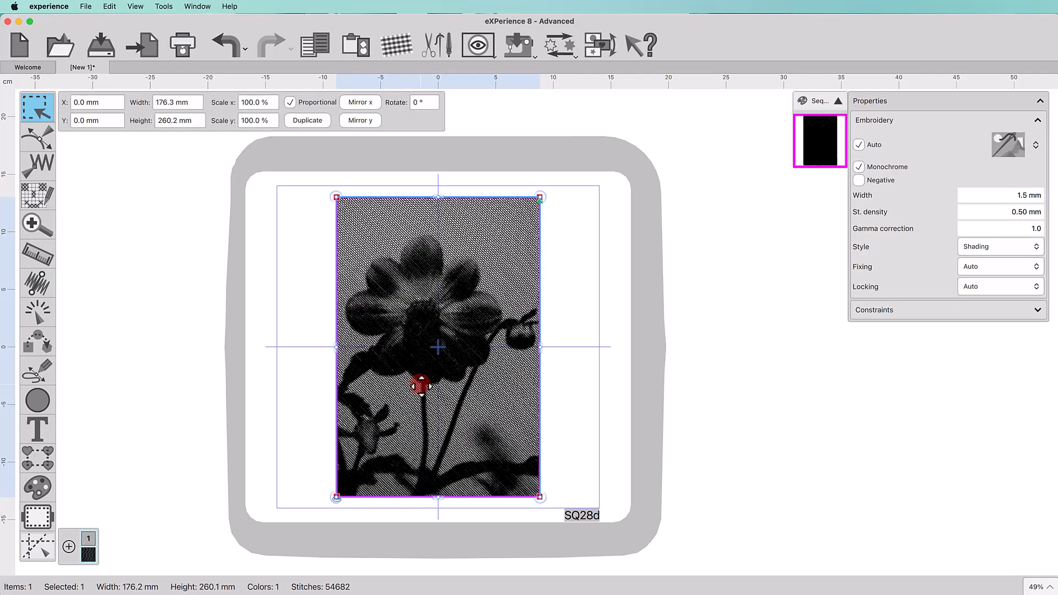
{"action": "scroll", "coordinate": [420, 384], "scroll_direction": "up", "scroll_amount": 5}
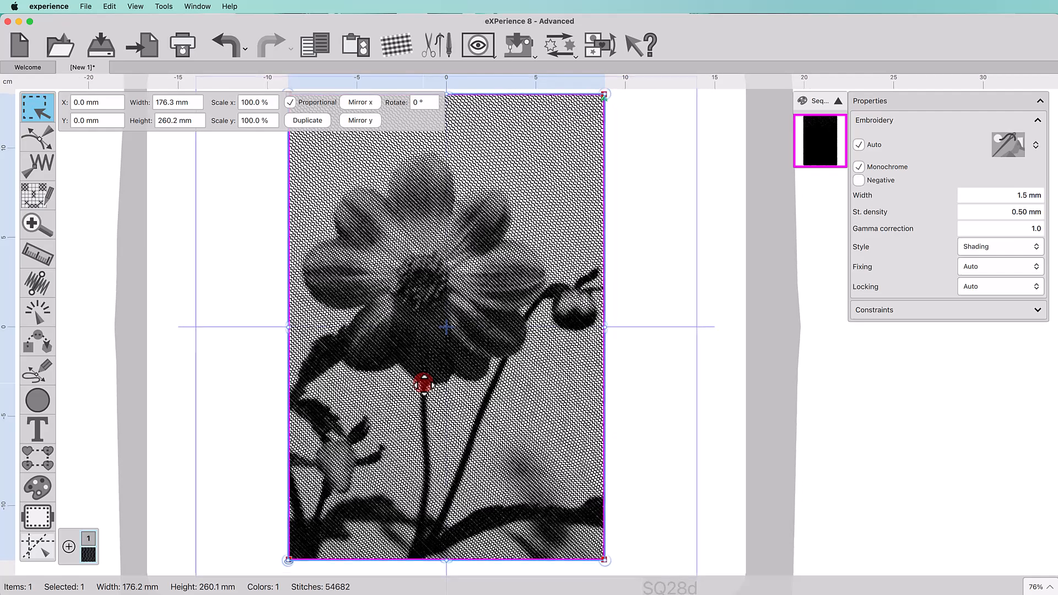
{"action": "scroll", "coordinate": [422, 384], "scroll_direction": "up", "scroll_amount": 2}
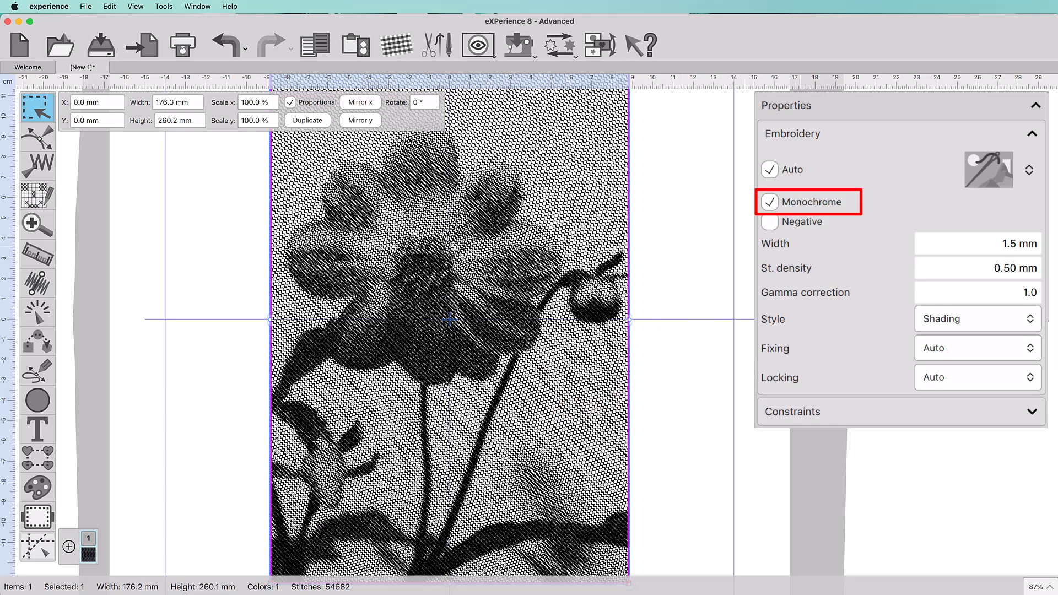
- Preview the photo stitch with the Negative option and switch that option off again
{"action": "left_click", "coordinate": [772, 224]}
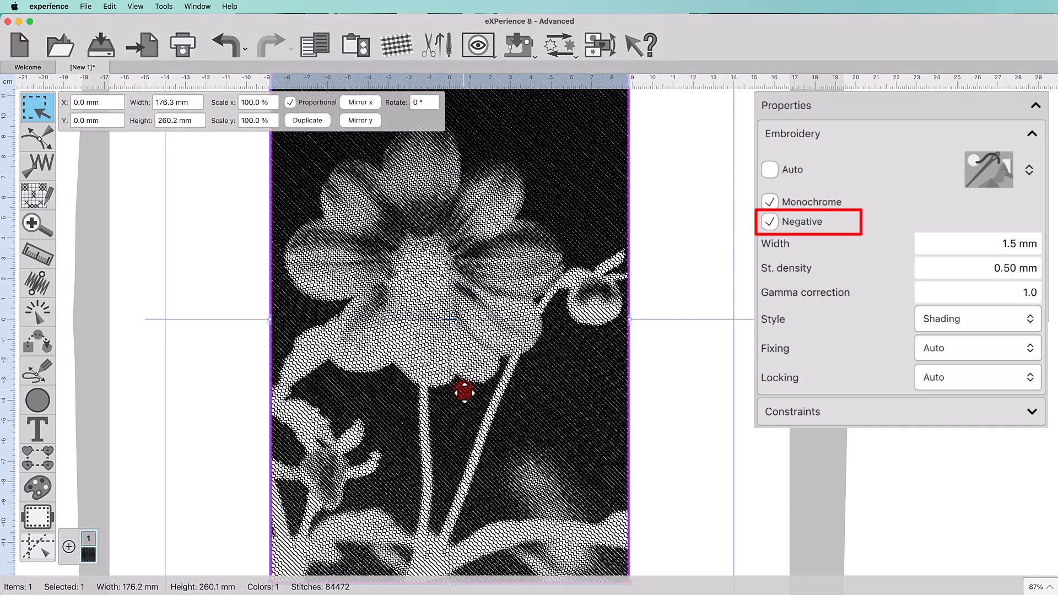
{"action": "scroll", "coordinate": [464, 392], "scroll_direction": "down", "scroll_amount": 5}
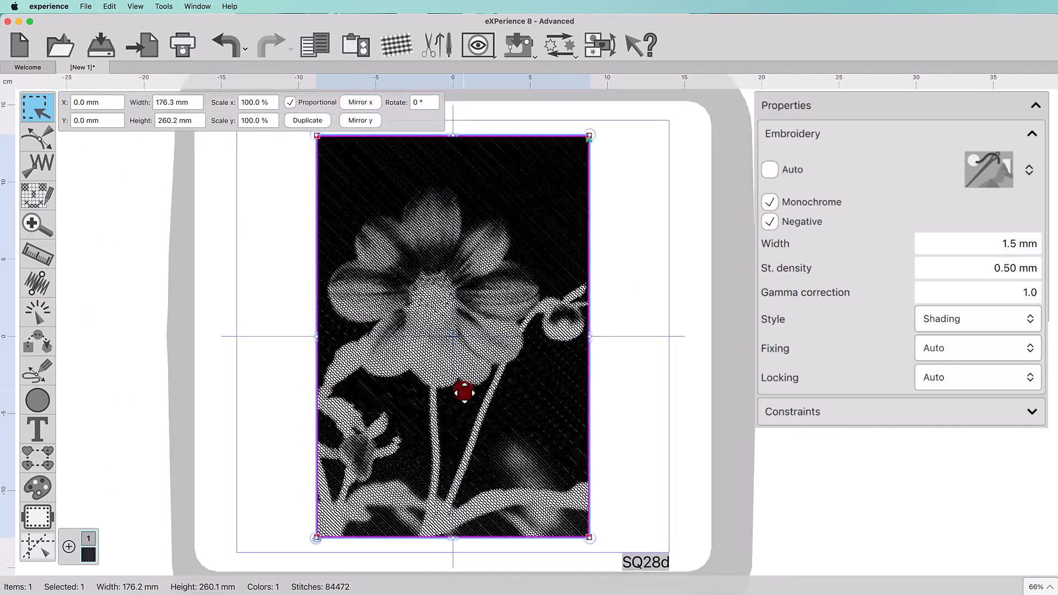
{"action": "scroll", "coordinate": [464, 392], "scroll_direction": "up", "scroll_amount": 1}
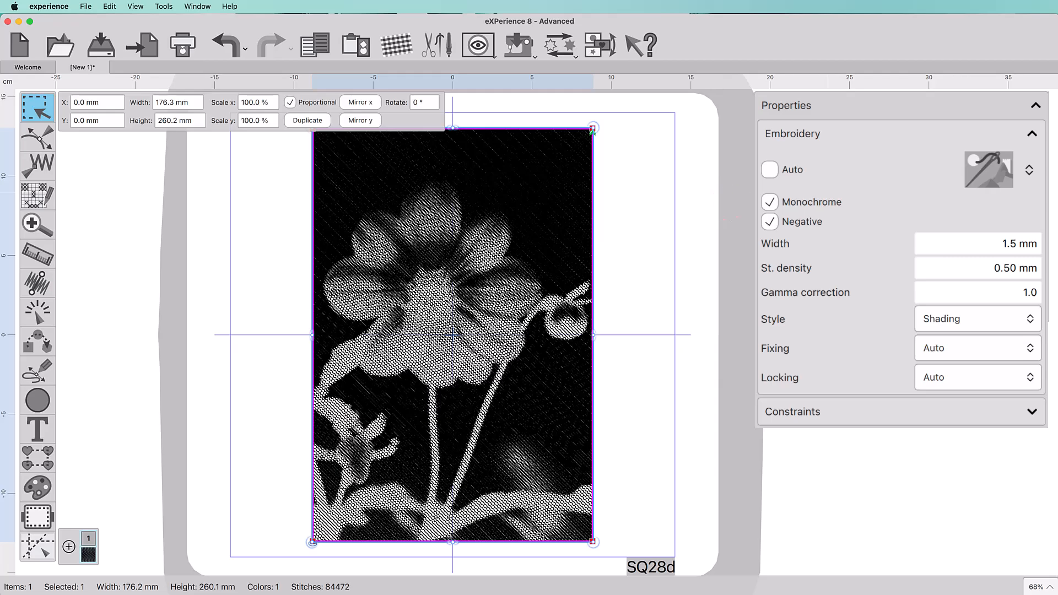
{"action": "left_click", "coordinate": [770, 221]}
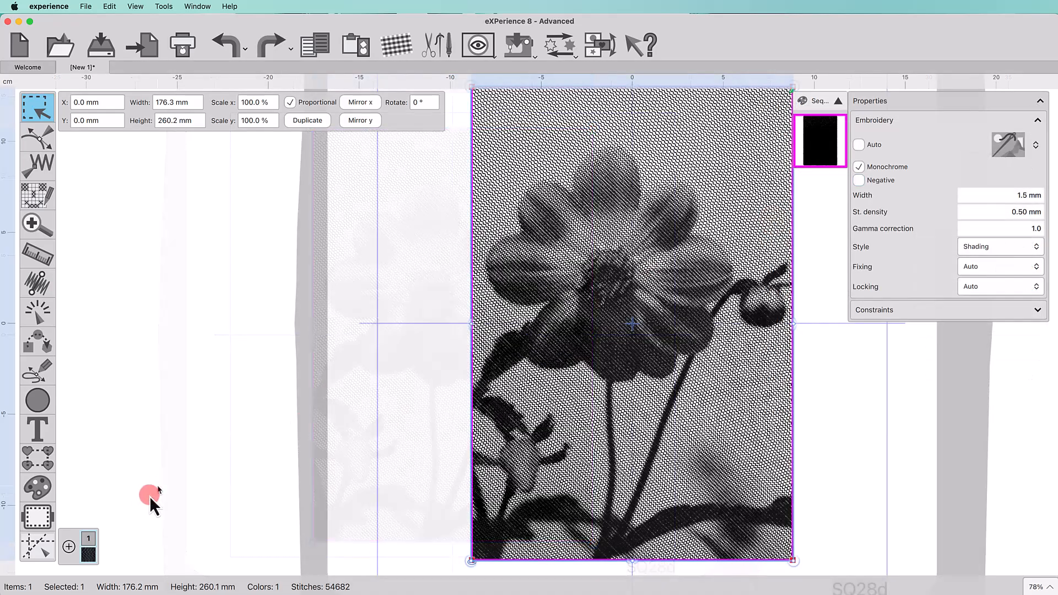
- Recolor the monochrome photo stitch's thread purple using the color wheel and apply the change
{"action": "left_click", "coordinate": [88, 554]}
{"action": "left_click_drag", "start_coordinate": [211, 495], "coordinate": [209, 427]}
{"action": "left_click", "coordinate": [152, 466]}
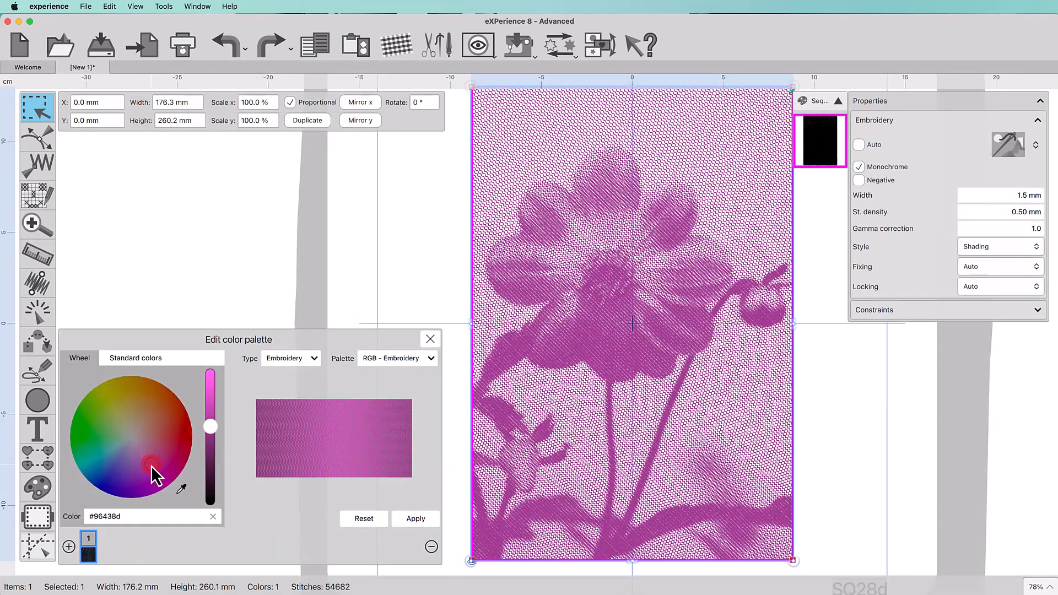
{"action": "mouse_move", "coordinate": [122, 465]}
{"action": "left_mouse_down"}
{"action": "mouse_move", "coordinate": [113, 474]}
{"action": "mouse_move", "coordinate": [98, 436]}
{"action": "mouse_move", "coordinate": [115, 422]}
{"action": "mouse_move", "coordinate": [174, 419]}
{"action": "mouse_move", "coordinate": [149, 472]}
{"action": "left_mouse_up"}
{"action": "left_click", "coordinate": [415, 519]}
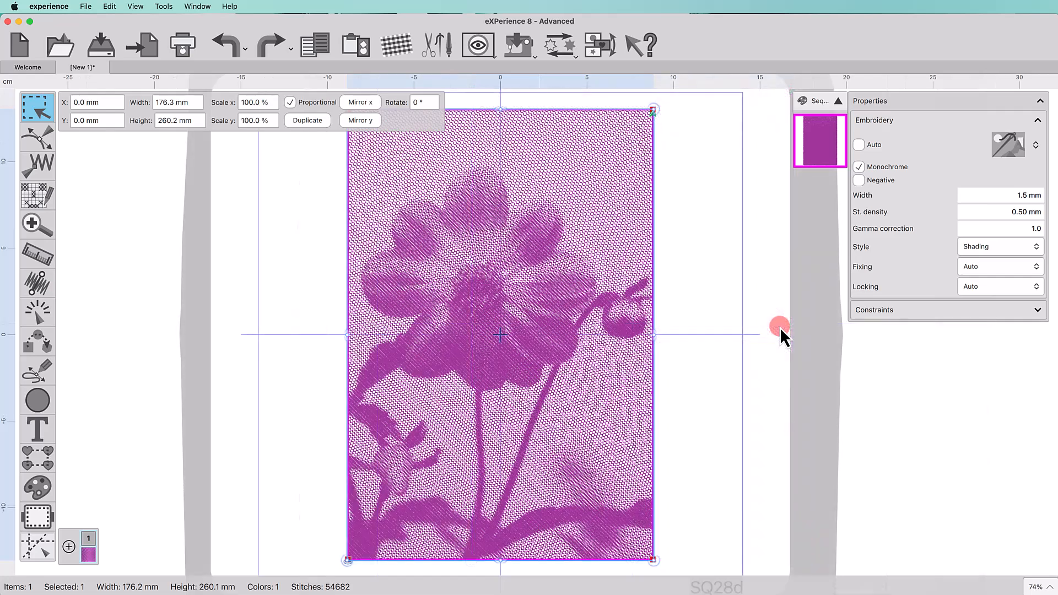
- Turn off Monochrome so the photo stitch uses multiple thread colors
{"action": "left_click", "coordinate": [859, 167]}
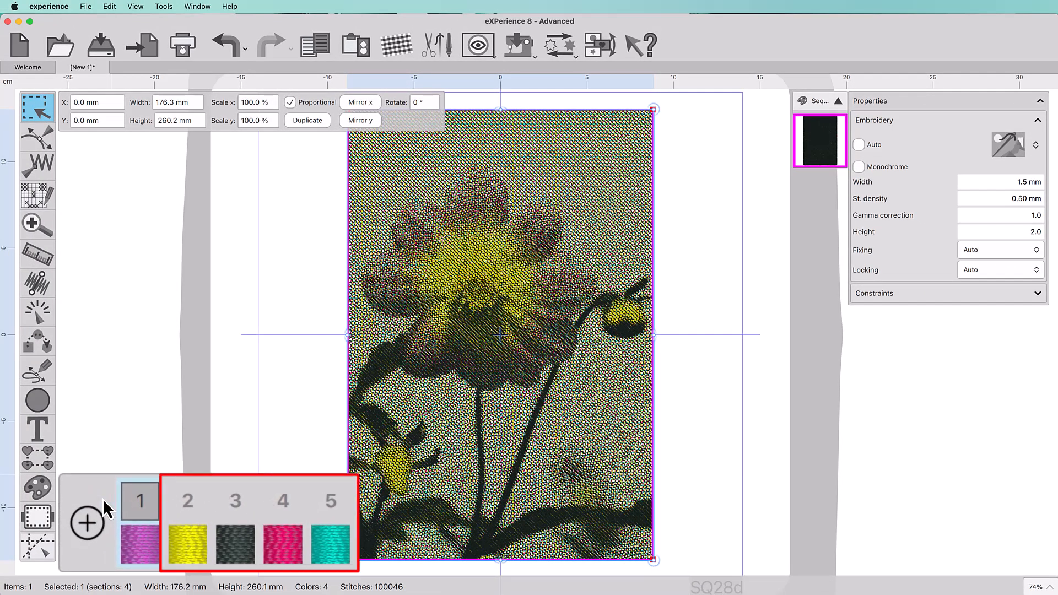
{"action": "left_click", "coordinate": [102, 519]}
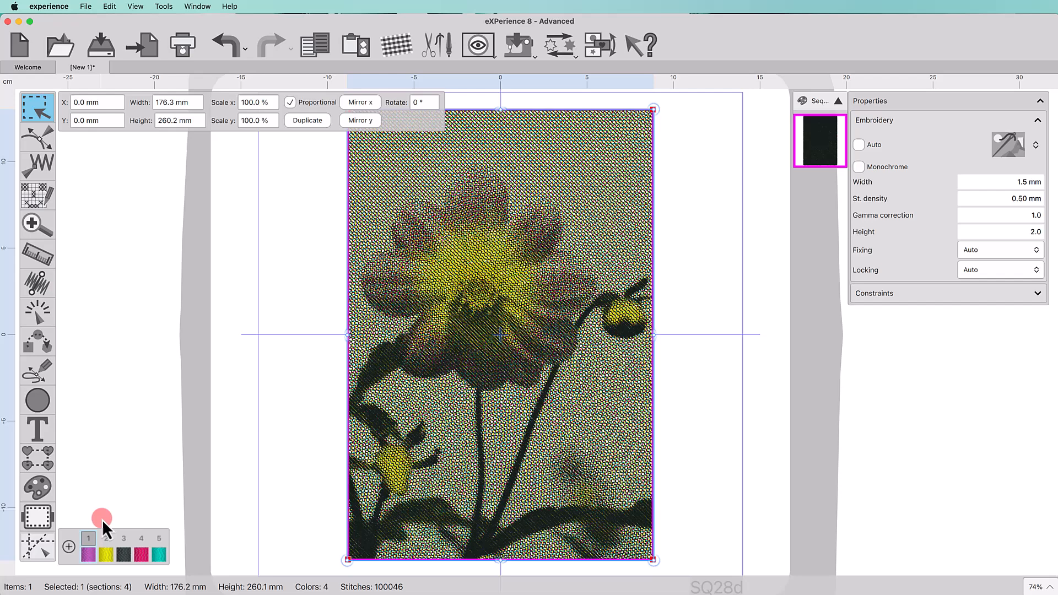
- Try recoloring thread 2 with blue and red swatches from the MADEIRA CLASSIC palette, and close the color editor
{"action": "double_click", "coordinate": [105, 554]}
{"action": "left_click", "coordinate": [198, 473]}
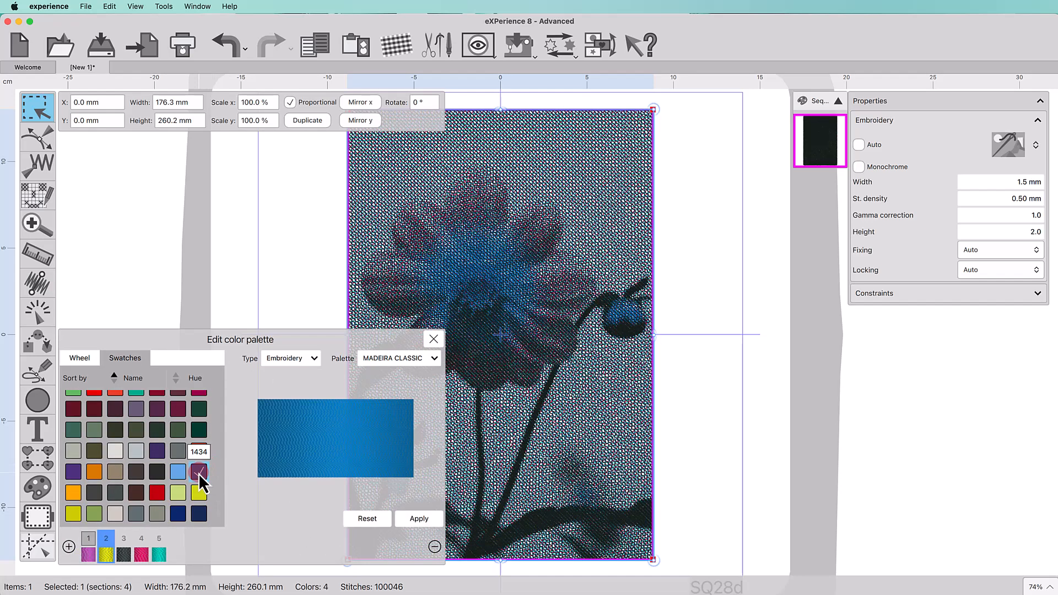
{"action": "left_click", "coordinate": [157, 492]}
{"action": "left_click", "coordinate": [411, 520]}
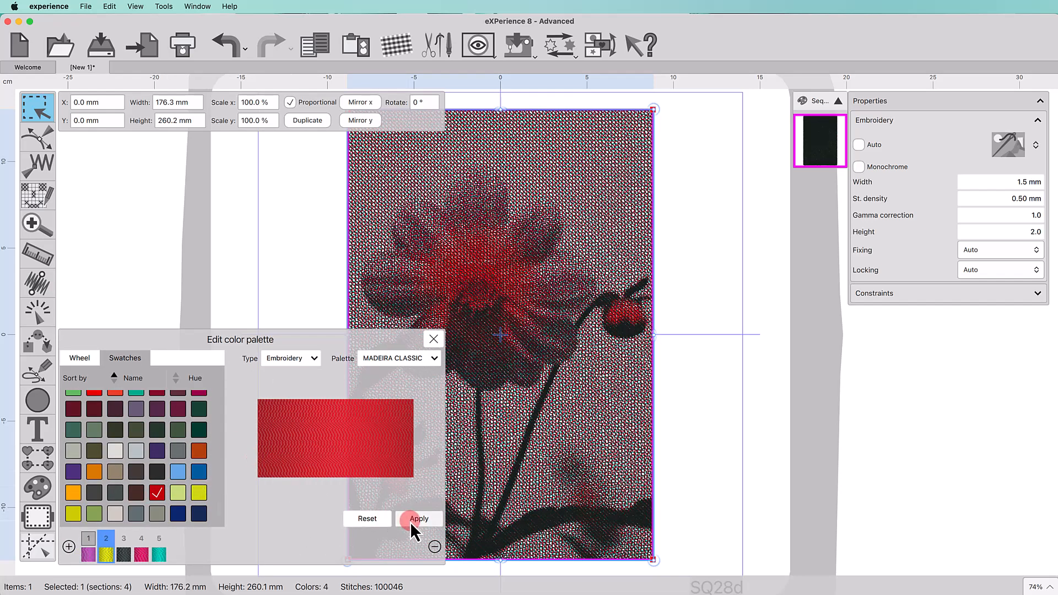
{"action": "left_click", "coordinate": [434, 339]}
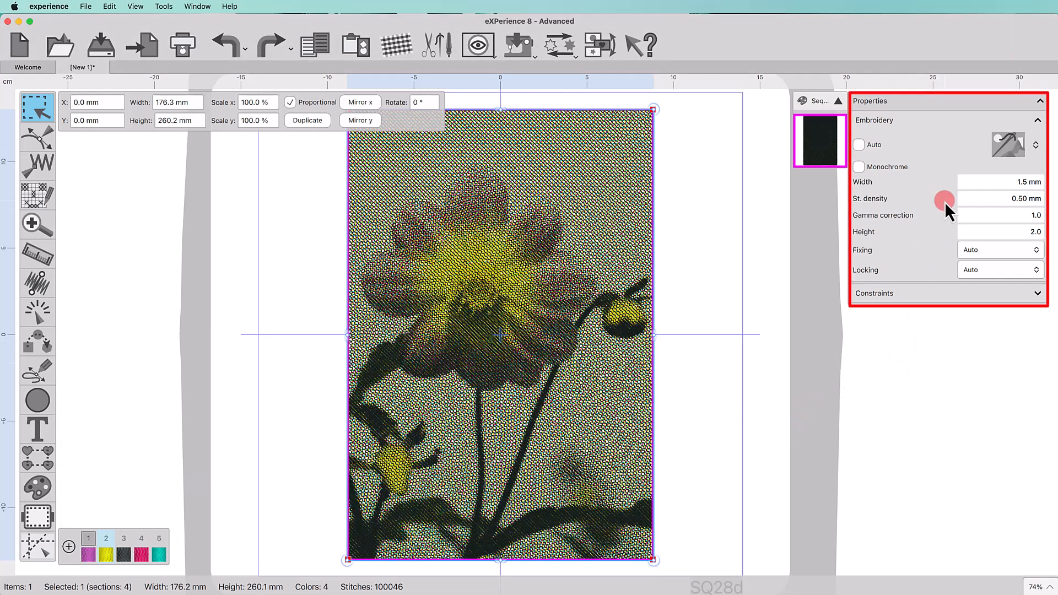
- Set the photo stitch width to 1.0 mm and examine the flower's stitches up close
{"action": "left_click", "coordinate": [986, 187]}
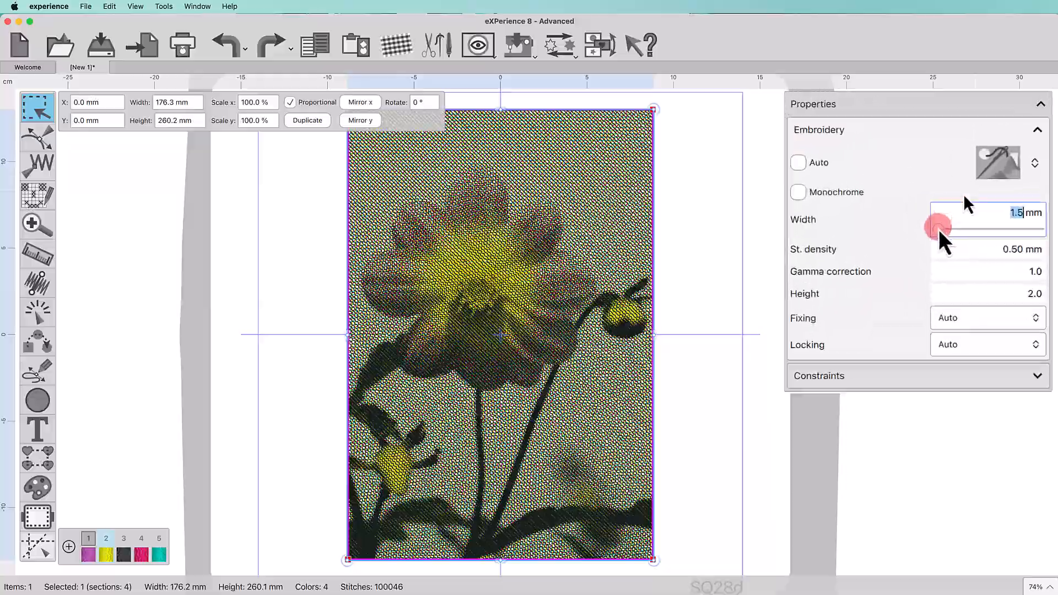
{"action": "left_click_drag", "start_coordinate": [928, 240], "coordinate": [909, 239]}
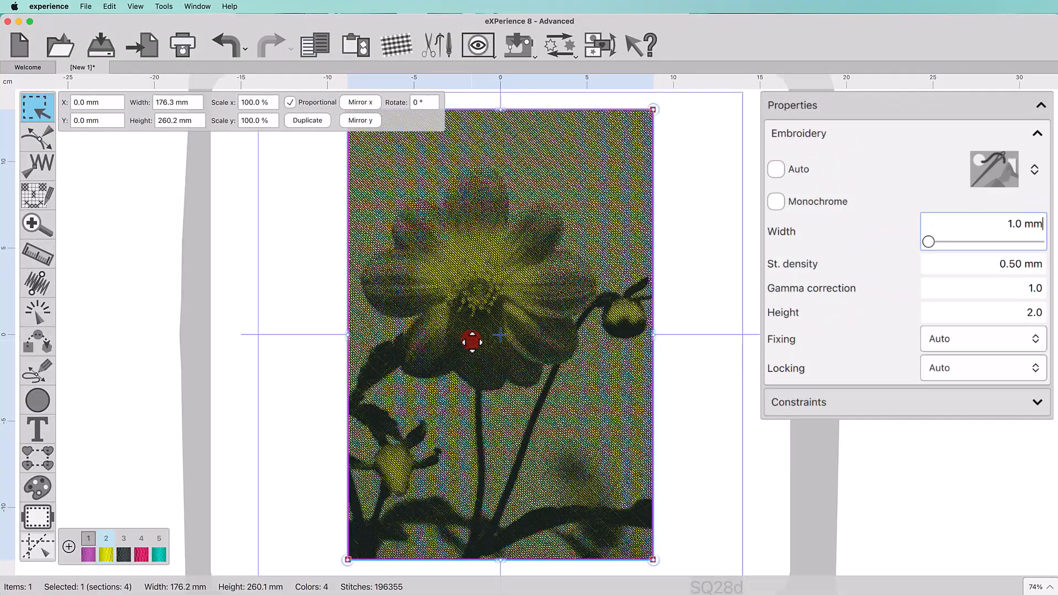
{"action": "scroll", "coordinate": [471, 342], "scroll_direction": "up", "scroll_amount": 5}
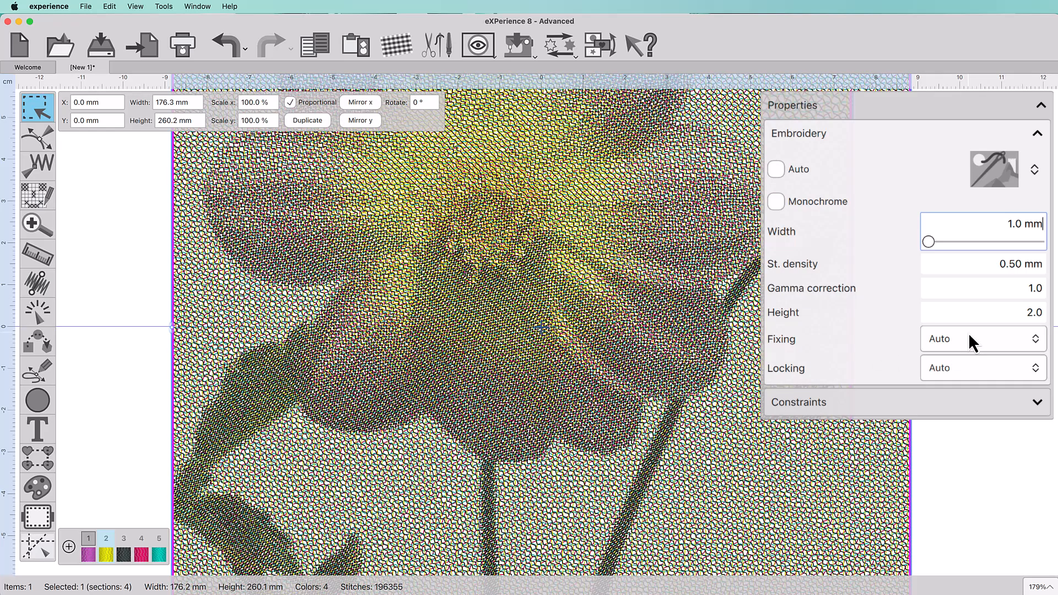
- Set the photo stitch width to 2.0 mm and examine the stitches across the design
{"action": "type", "text": "2"}
{"action": "key", "text": "Return"}
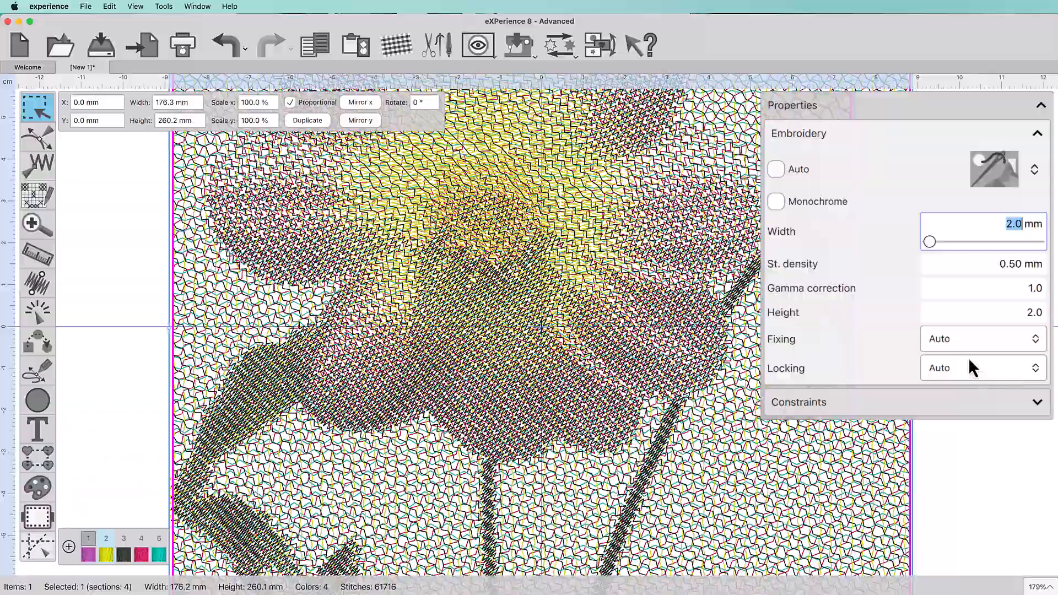
{"action": "scroll", "coordinate": [613, 357], "scroll_direction": "down", "scroll_amount": 8}
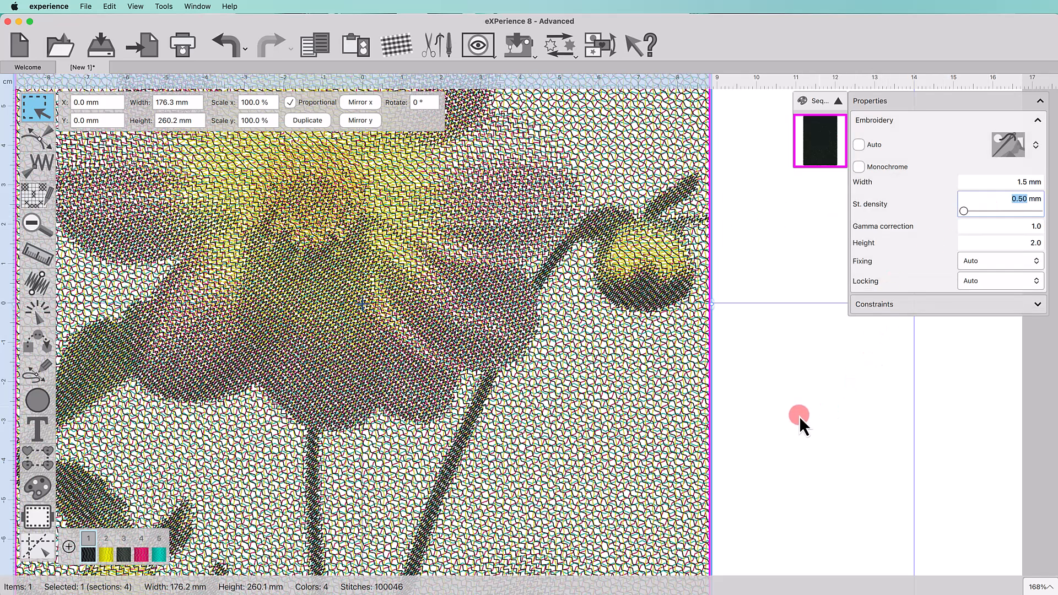
- Set the photo stitch density to 0.80 mm and try gamma correction values of 2.0 and 0.4 on the whole design
{"action": "type", "text": "0.8"}
{"action": "key", "text": "Return"}
{"action": "left_click", "coordinate": [1014, 229]}
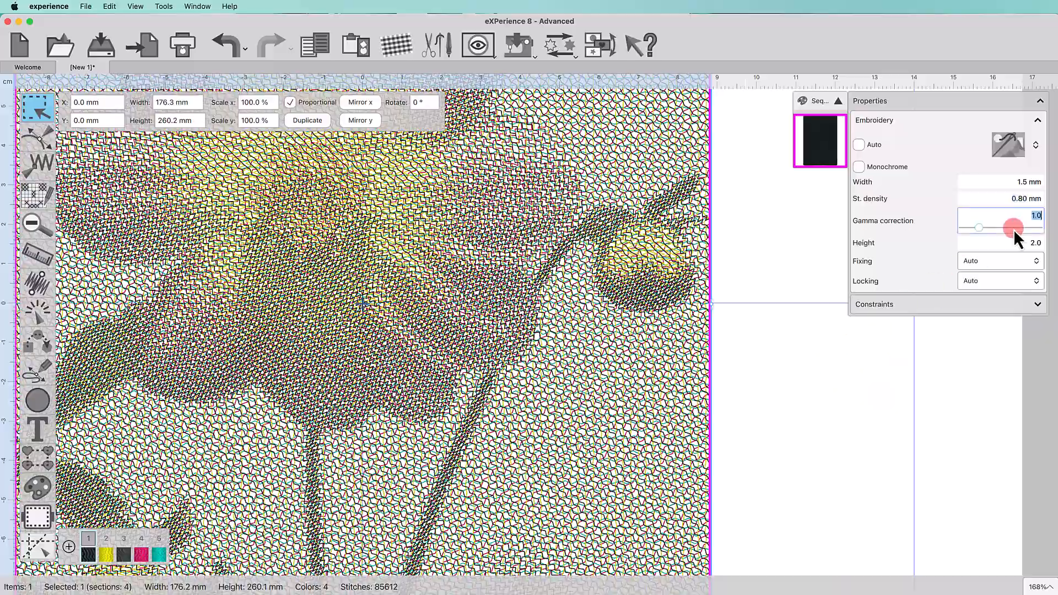
{"action": "type", "text": "2"}
{"action": "key", "text": "Return"}
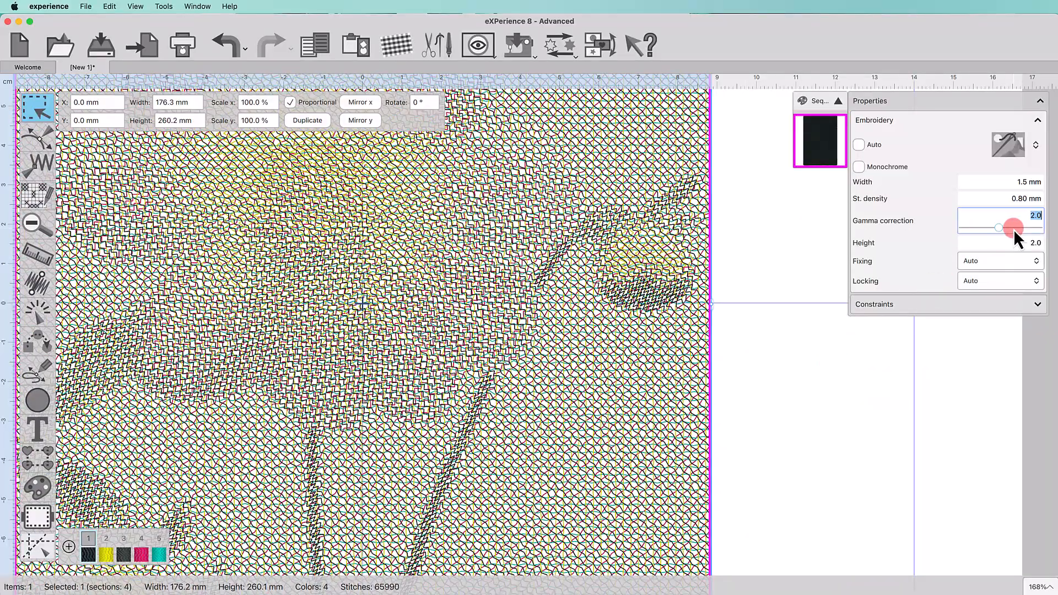
{"action": "scroll", "coordinate": [514, 359], "scroll_direction": "down", "scroll_amount": 6}
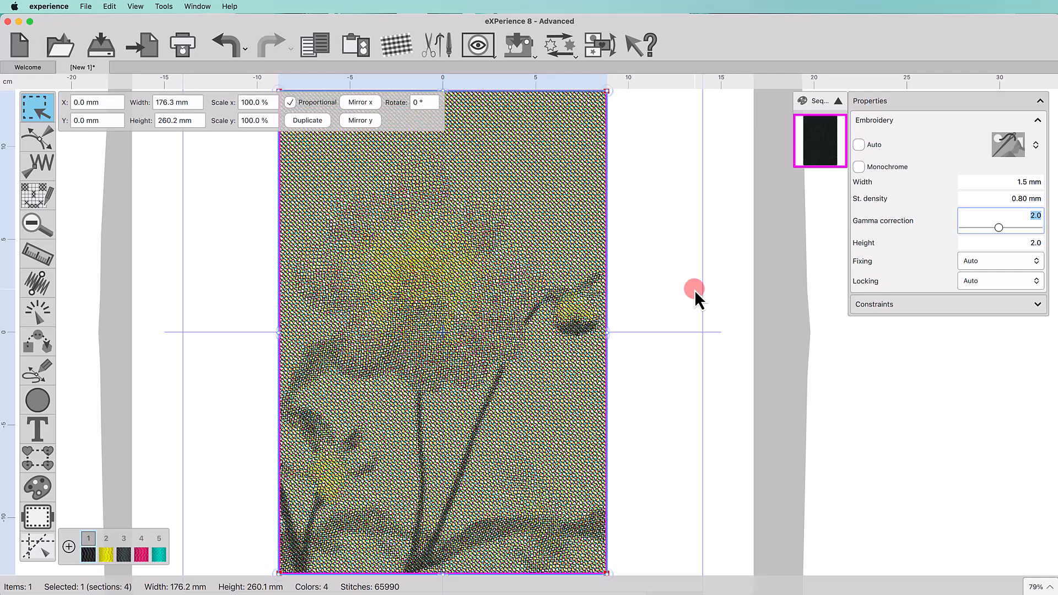
{"action": "type", "text": "0.4"}
{"action": "key", "text": "Return"}
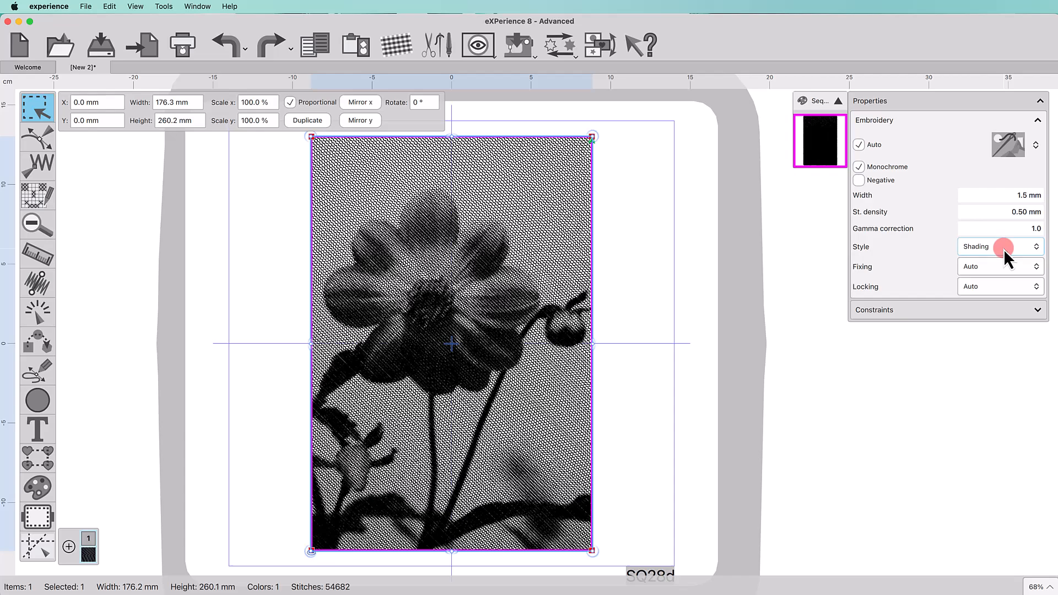
- Change the monochrome photo stitch style to Height and raise its height value to 6.0
{"action": "left_click", "coordinate": [1004, 256]}
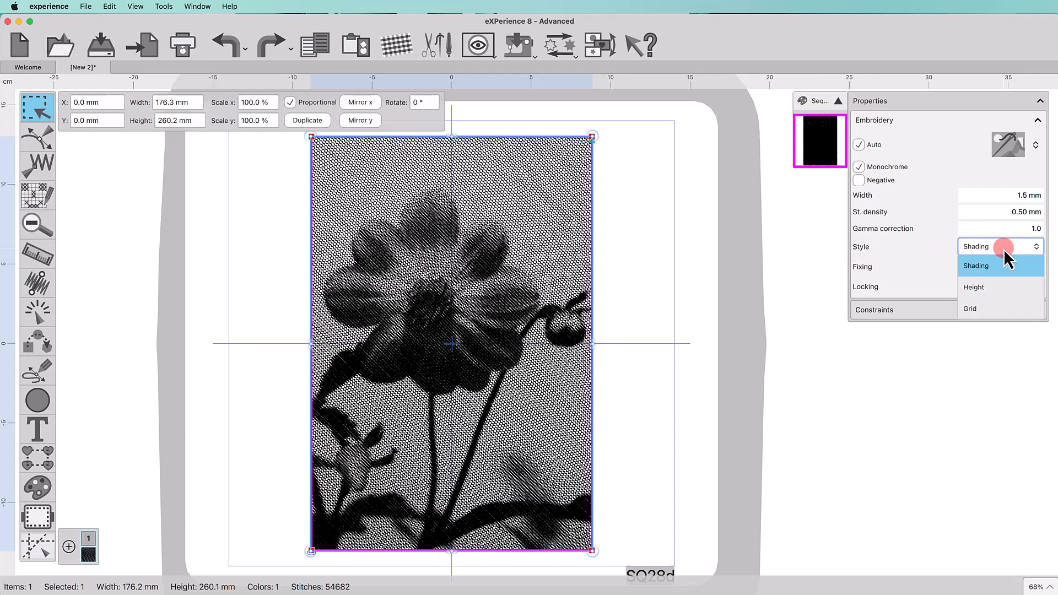
{"action": "left_click", "coordinate": [987, 289]}
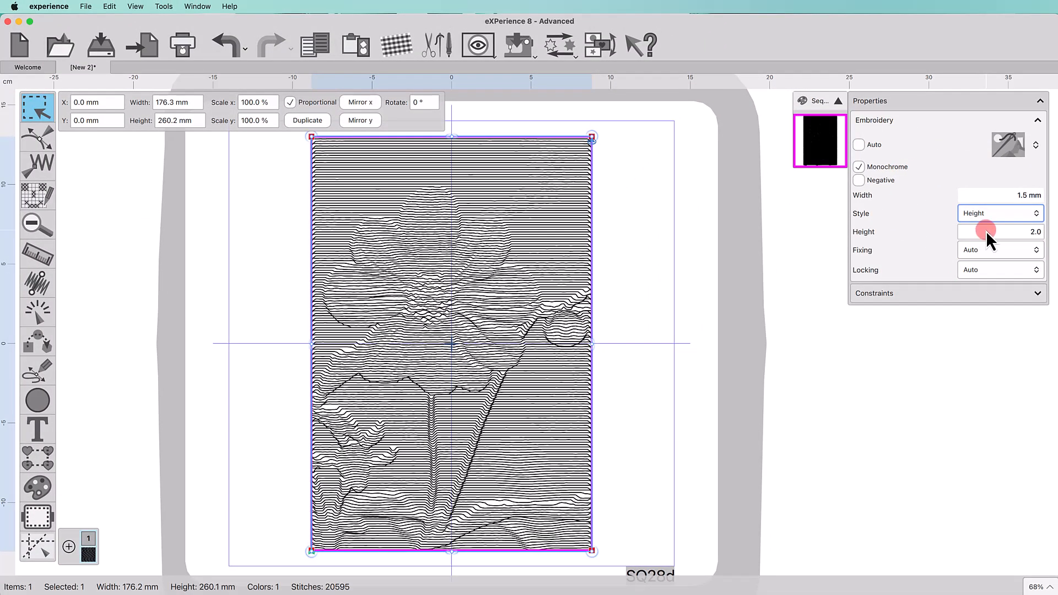
{"action": "left_click", "coordinate": [987, 230]}
{"action": "left_click_drag", "start_coordinate": [987, 246], "coordinate": [957, 249]}
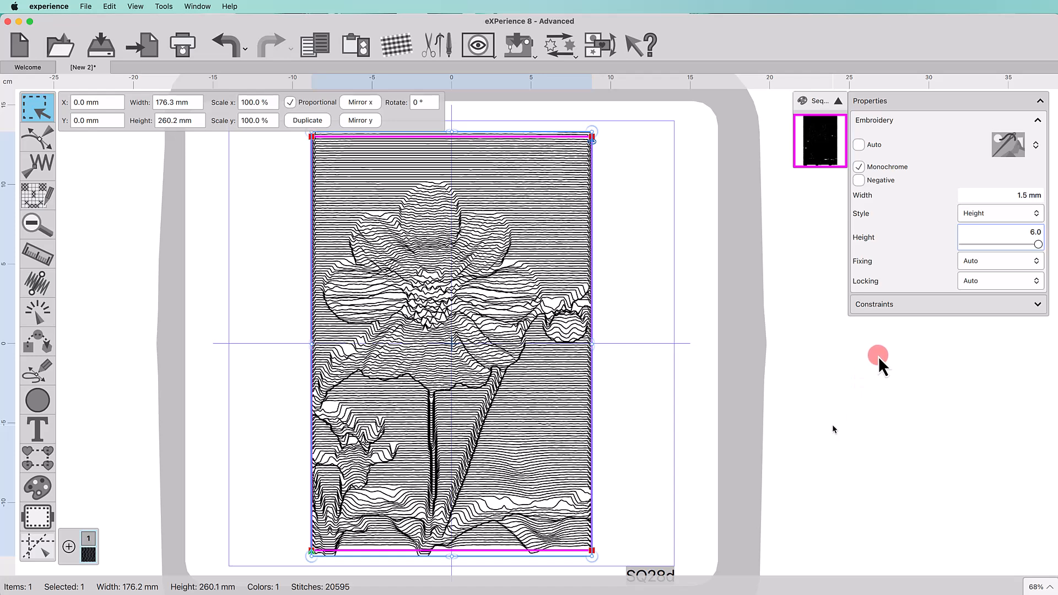
- Set the Height-style photo stitch width to 1.0 mm and try the Negative option on and off
{"action": "left_click", "coordinate": [986, 193]}
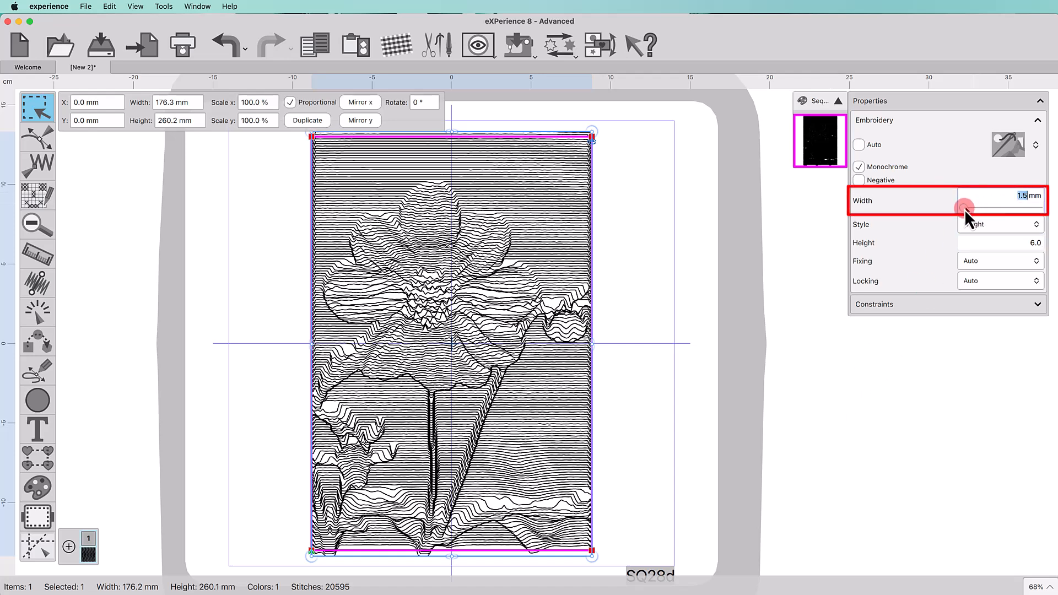
{"action": "type", "text": "1.9"}
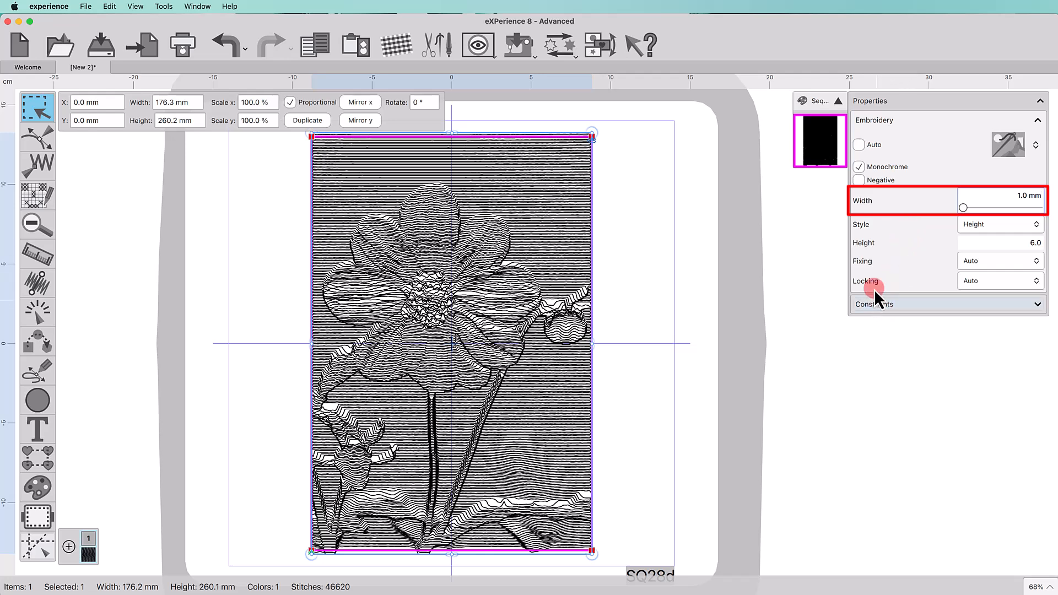
{"action": "left_click", "coordinate": [860, 181]}
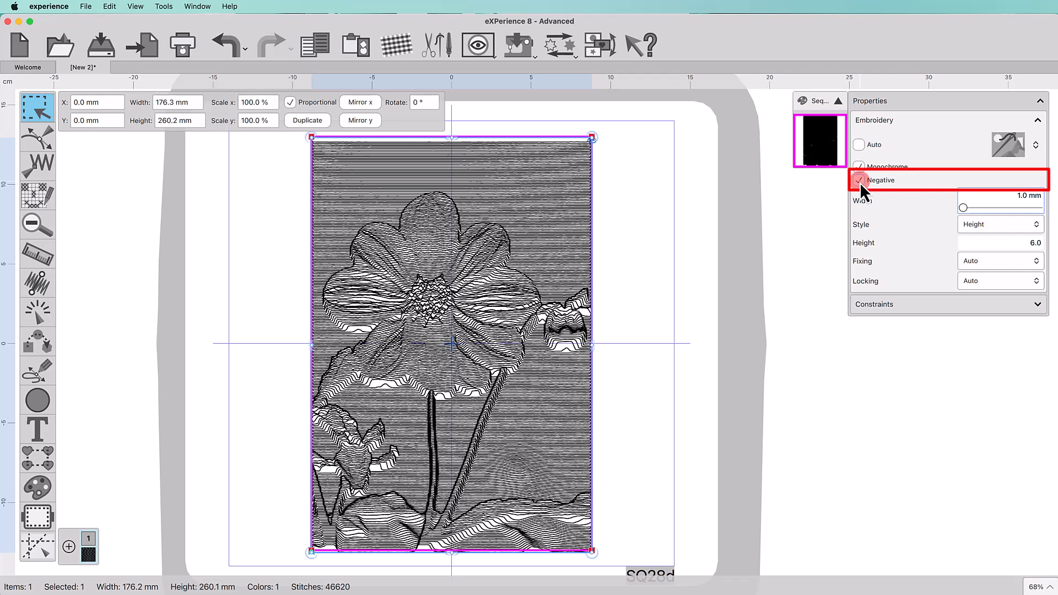
{"action": "left_click", "coordinate": [859, 181]}
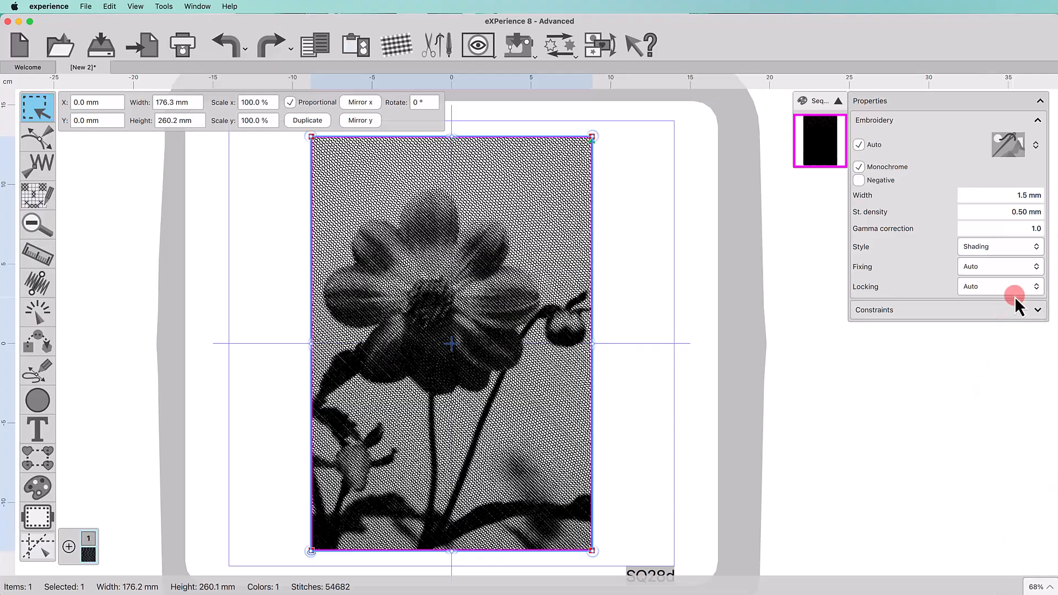
- Change the photo stitch style from Shading to Grid with a height of about 4.6, and reduce its width
{"action": "left_click", "coordinate": [1011, 252]}
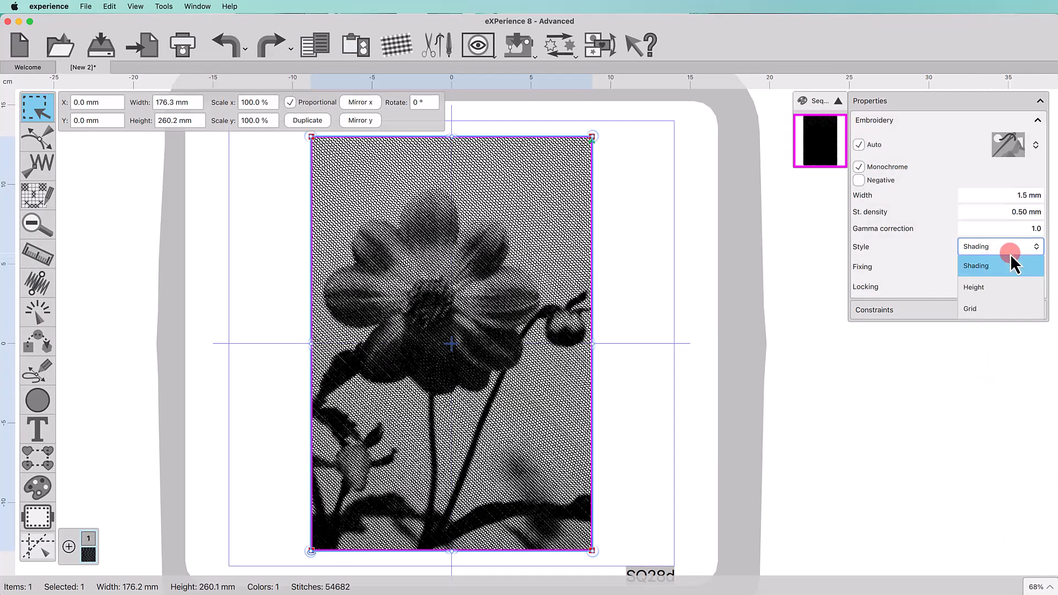
{"action": "left_click", "coordinate": [999, 308]}
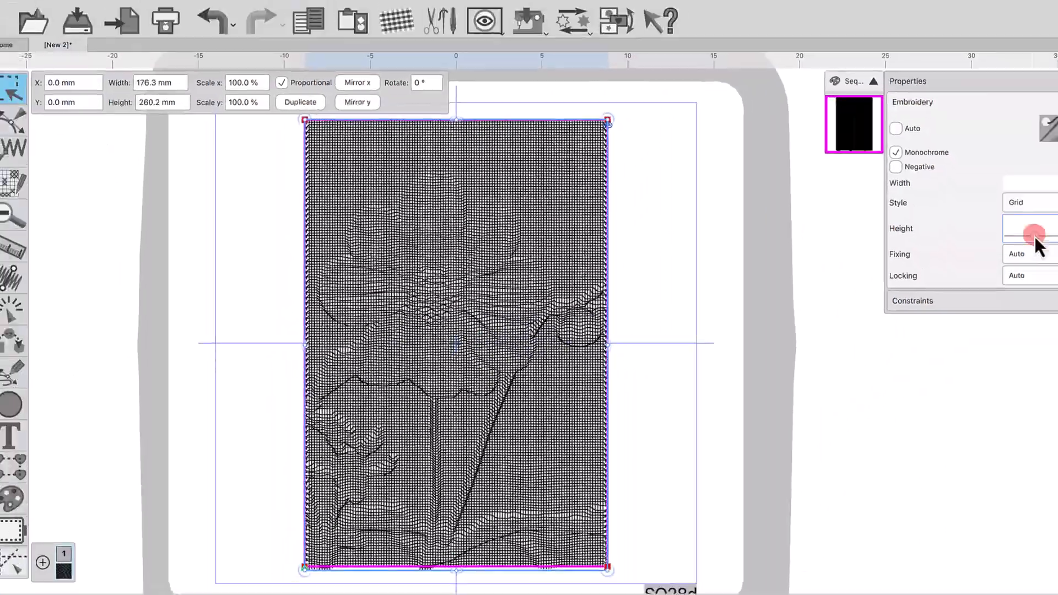
{"action": "left_click_drag", "start_coordinate": [989, 244], "coordinate": [1006, 244]}
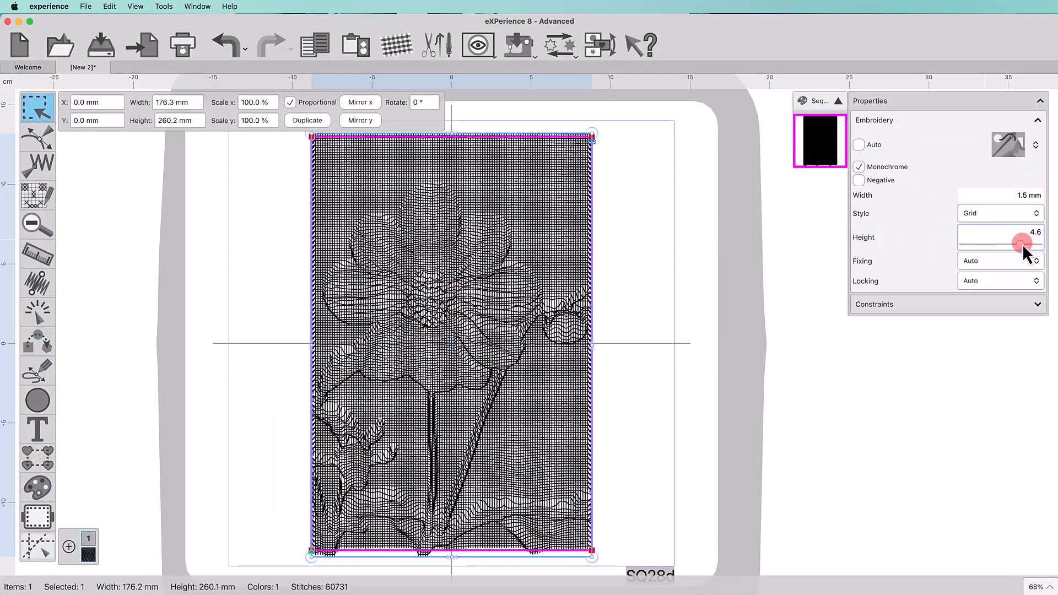
{"action": "left_click", "coordinate": [1004, 197]}
{"action": "left_click_drag", "start_coordinate": [964, 208], "coordinate": [776, 251]}
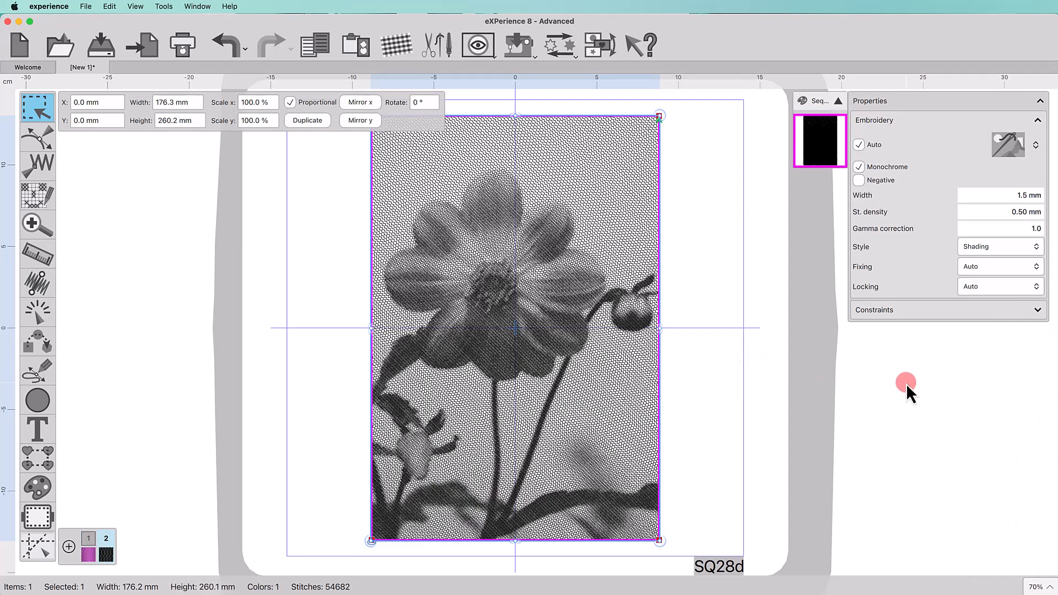
- Convert the flower photo's embroidery type from photo stitch to Cross, and from Cross to PaintStitch
{"action": "left_click", "coordinate": [1019, 144]}
{"action": "left_click", "coordinate": [908, 182]}
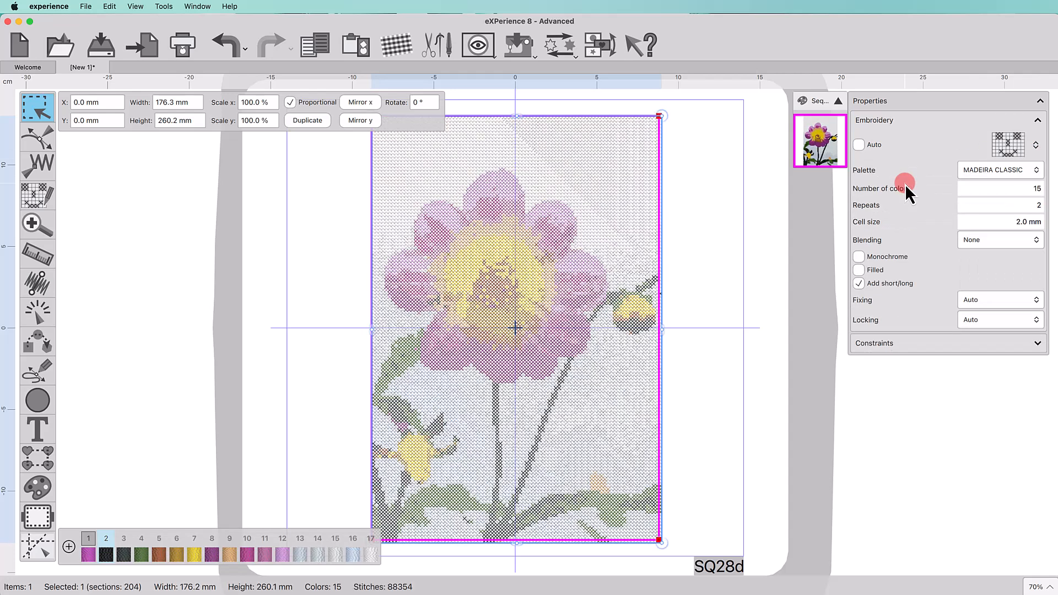
{"action": "left_click", "coordinate": [1006, 146]}
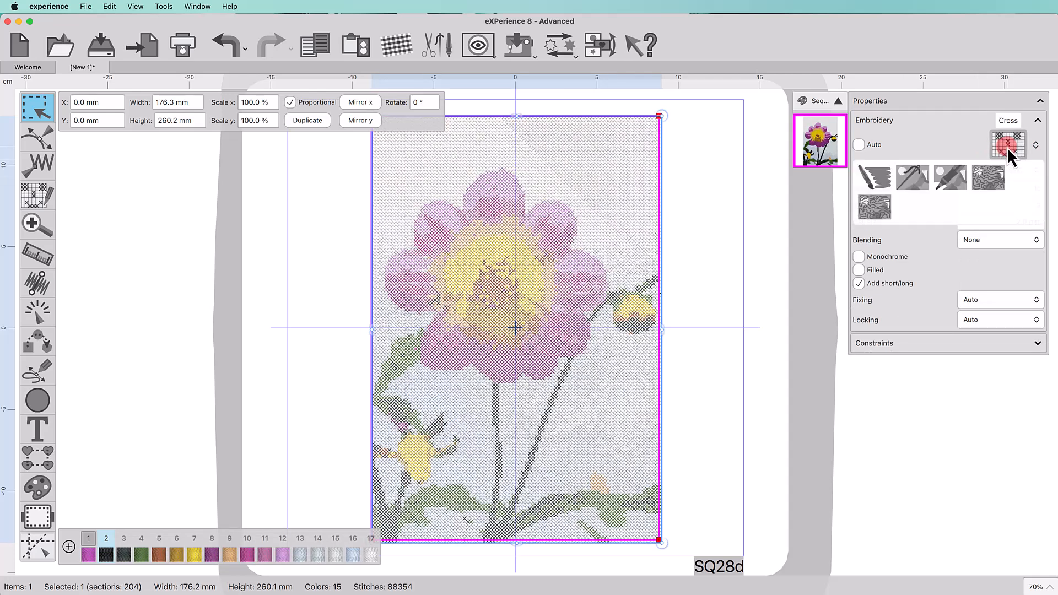
{"action": "left_click", "coordinate": [983, 186]}
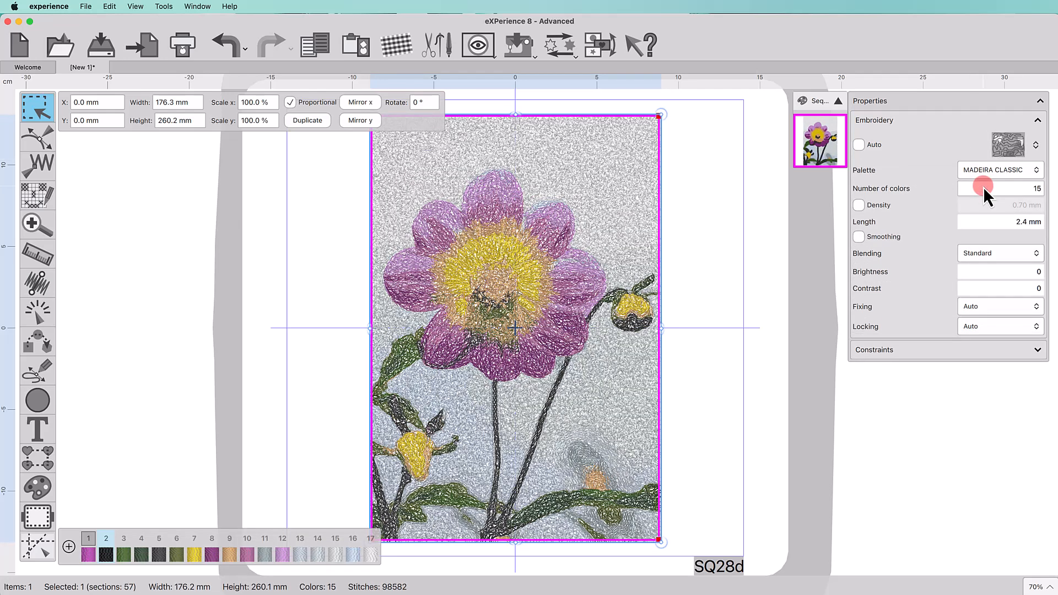
- Change the flower's embroidery type from PaintStitch to the other available stitch type with a similar swirled texture
{"action": "left_click", "coordinate": [1011, 150]}
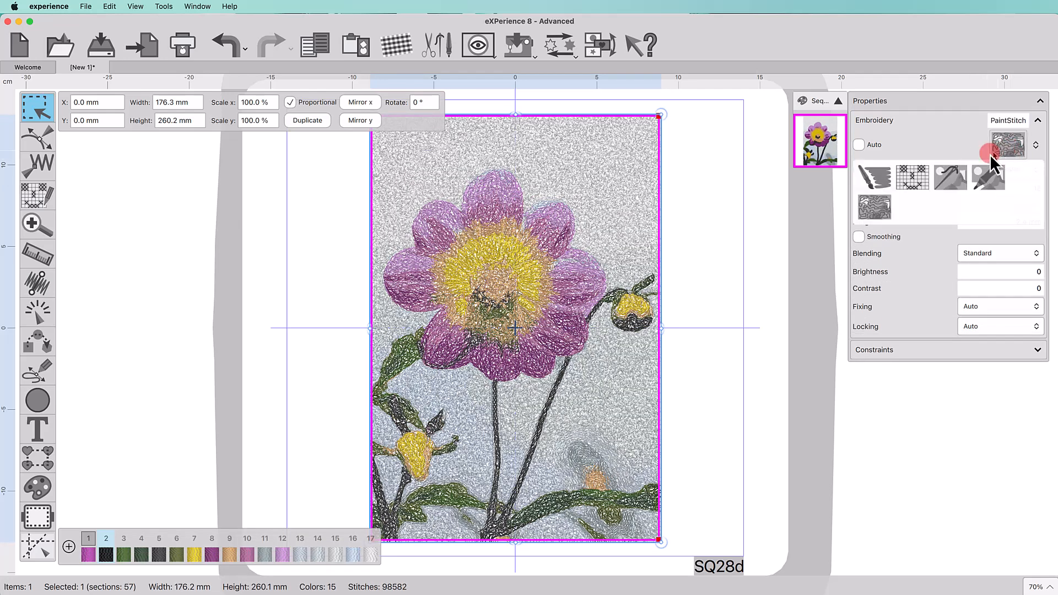
{"action": "left_click", "coordinate": [878, 215]}
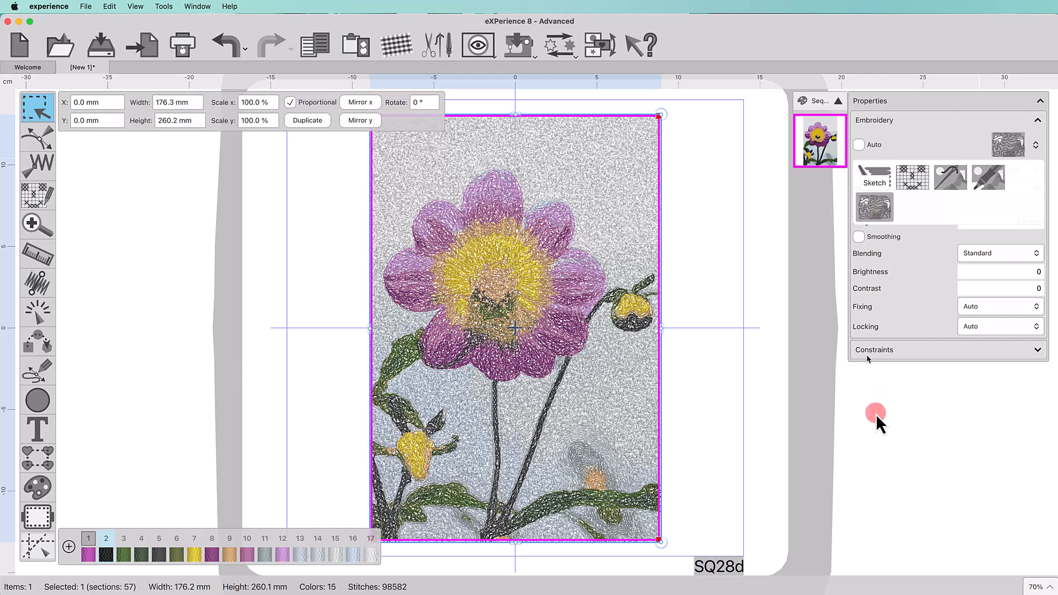